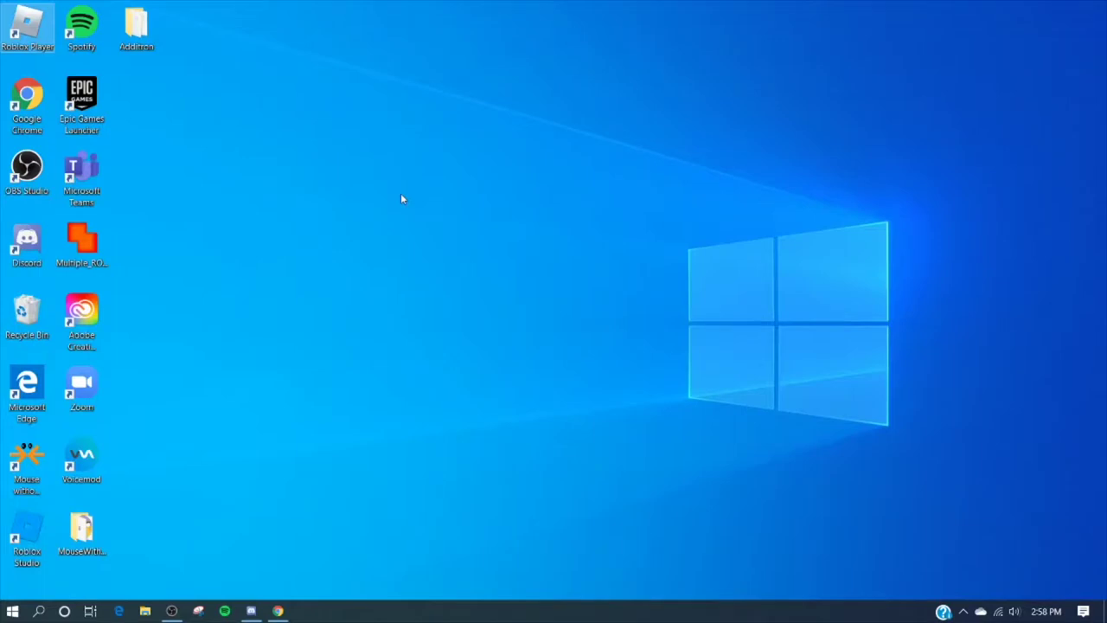
Move the Roblox Player shortcut to the middle of the desktop.
left_click_drag(43, 44, 574, 187)
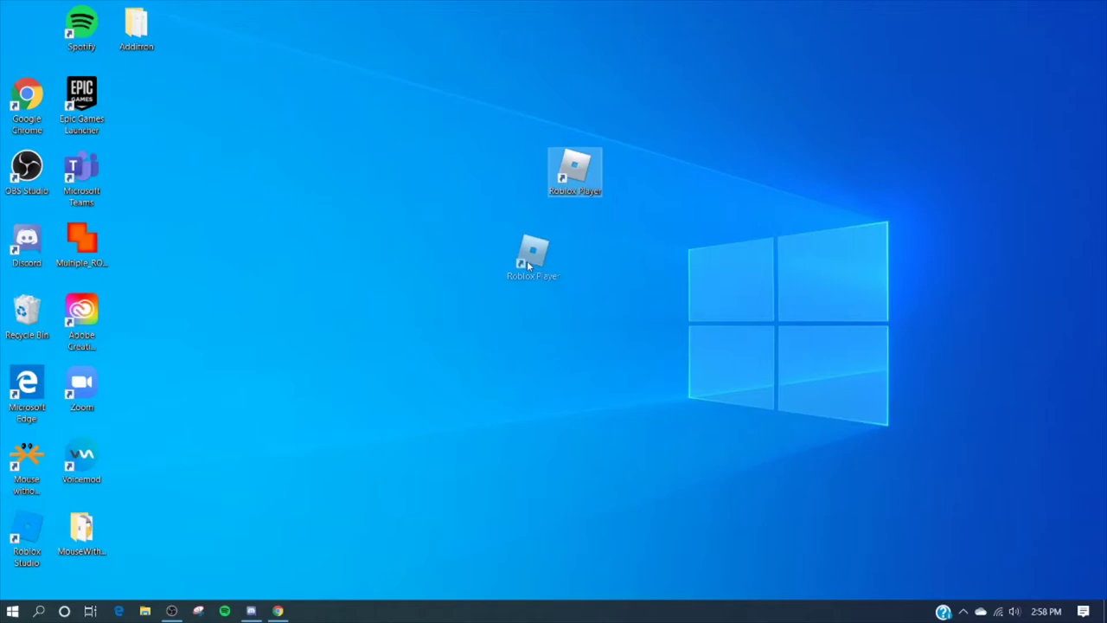
left_click_drag(527, 261, 516, 265)
left_click(533, 325)
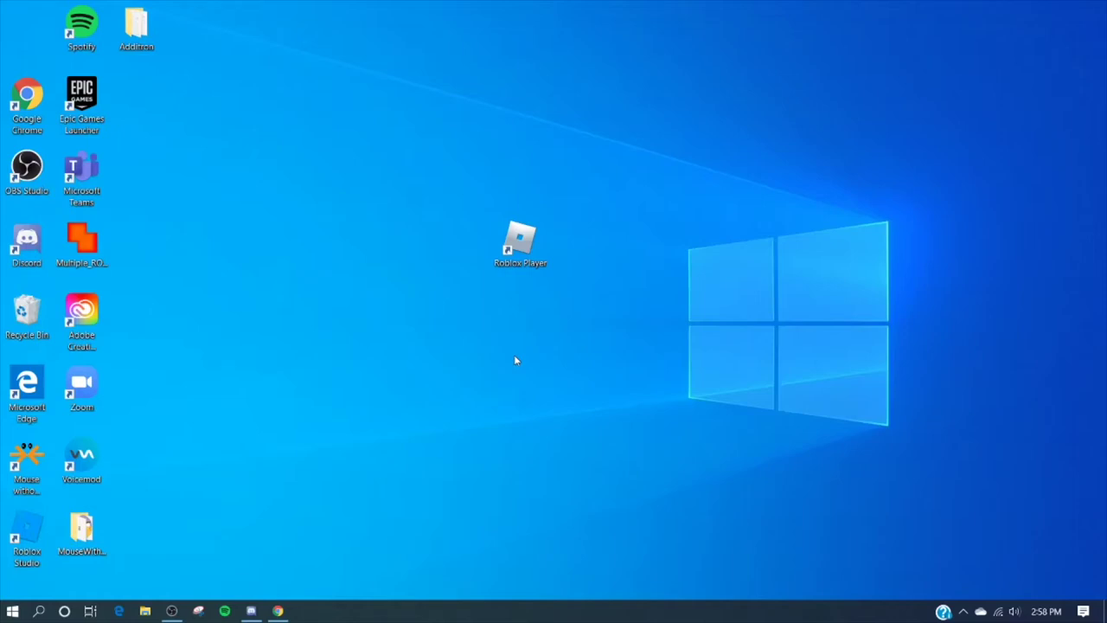
Open the Roblox Player shortcut's file location from its properties and go into the PlatformContent > pc folder.
right_click(531, 253)
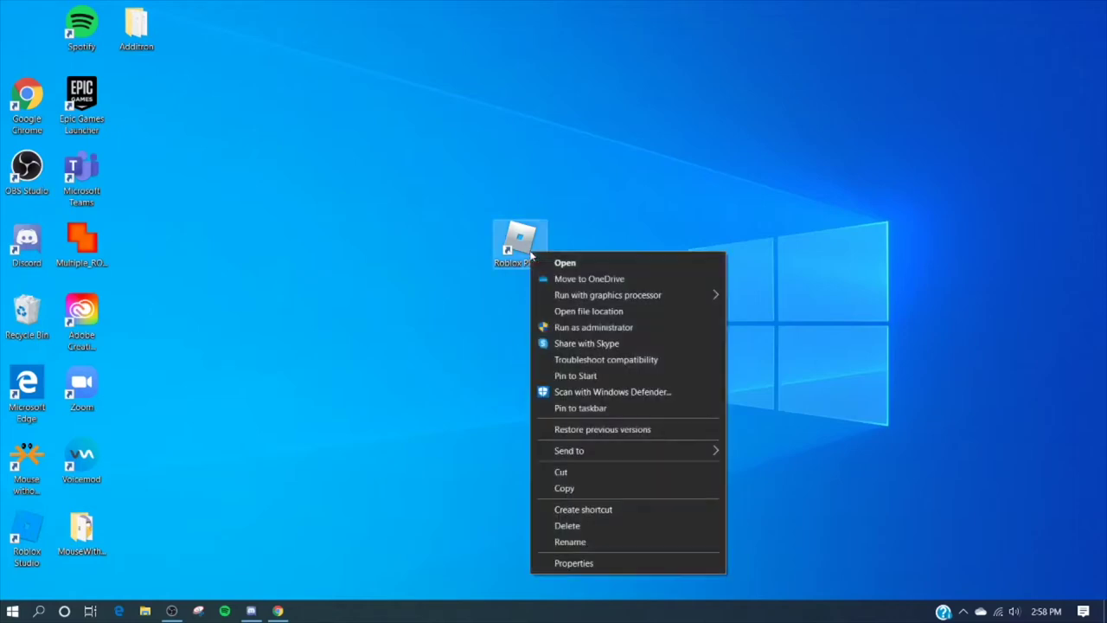
left_click(582, 564)
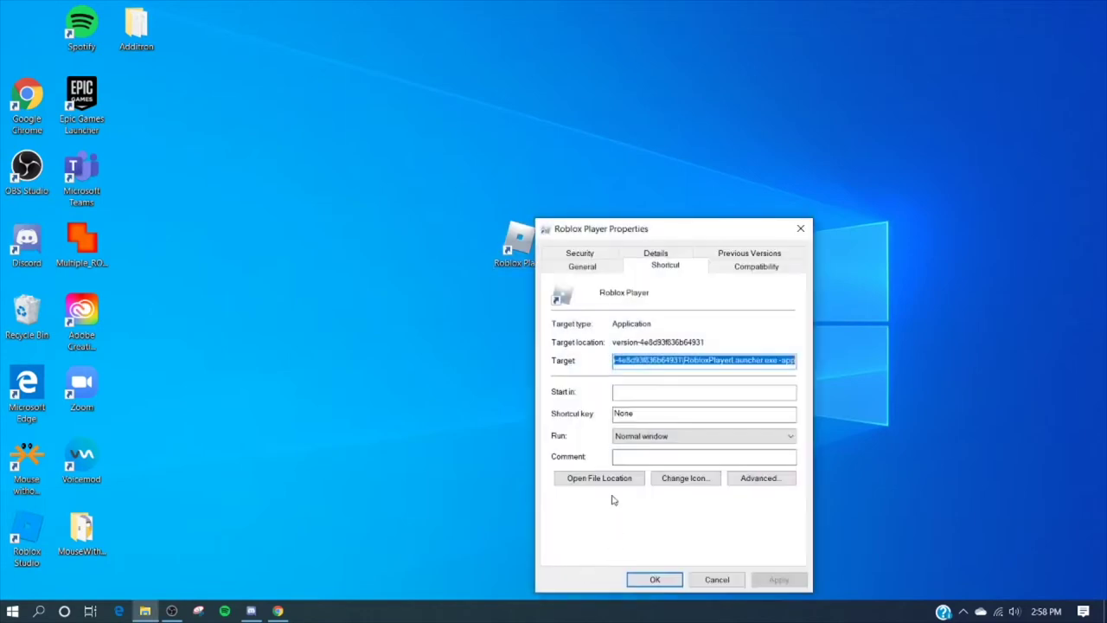
left_click(594, 480)
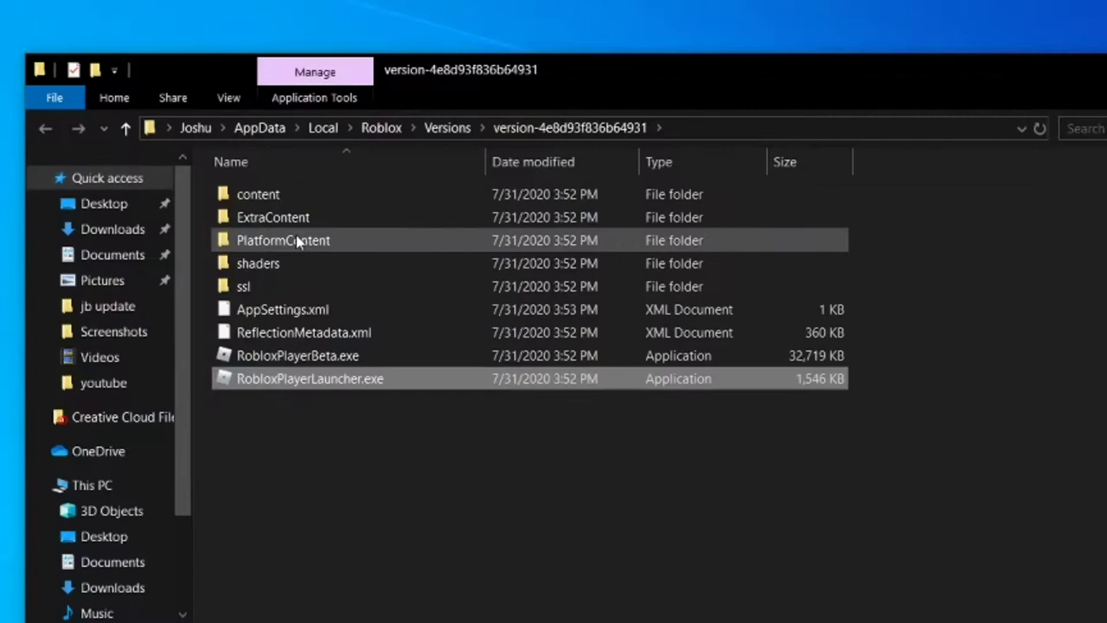
double_click(386, 246)
double_click(279, 195)
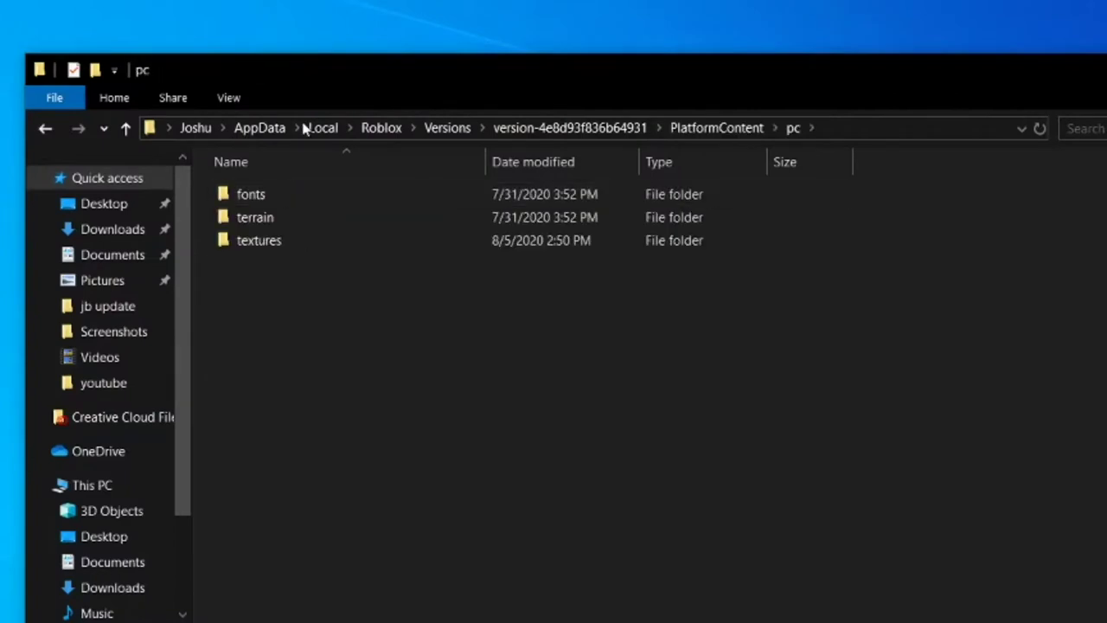
left_click_drag(350, 82, 297, 21)
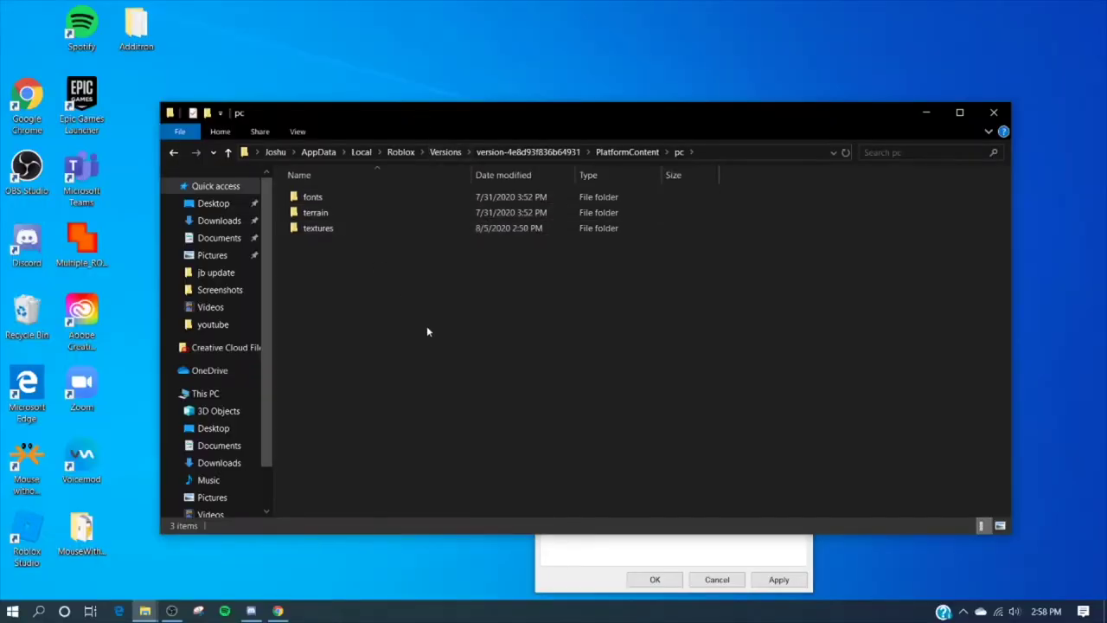
Move the textures folder out of the pc folder onto the desktop and minimize the folder window.
left_click(325, 231)
left_click_drag(325, 231, 275, 76)
left_click(923, 112)
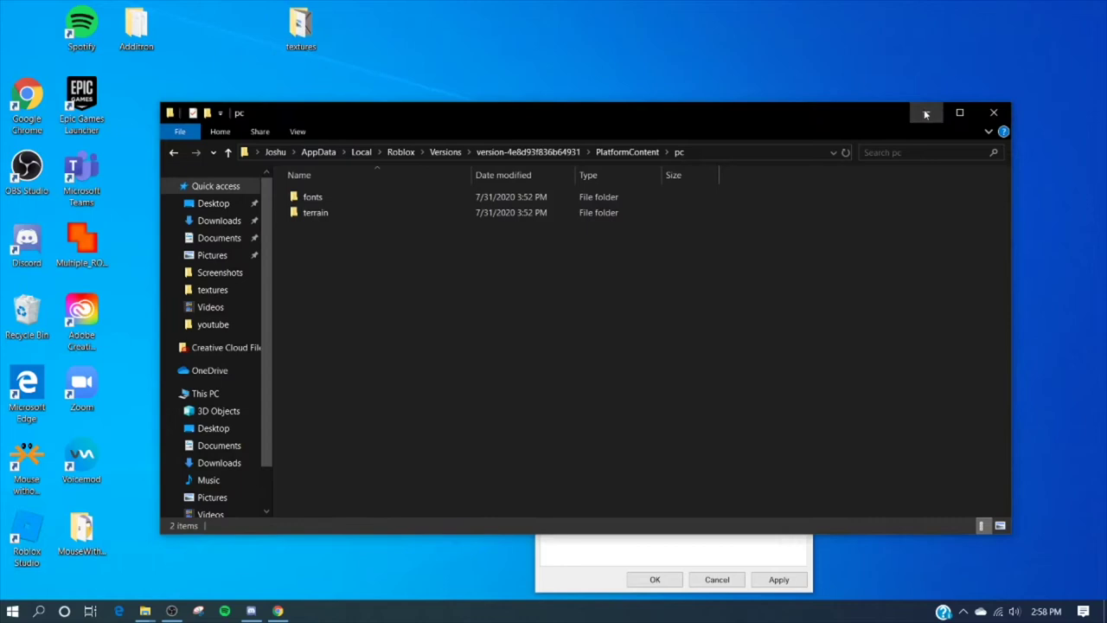
mouse_move(147, 611)
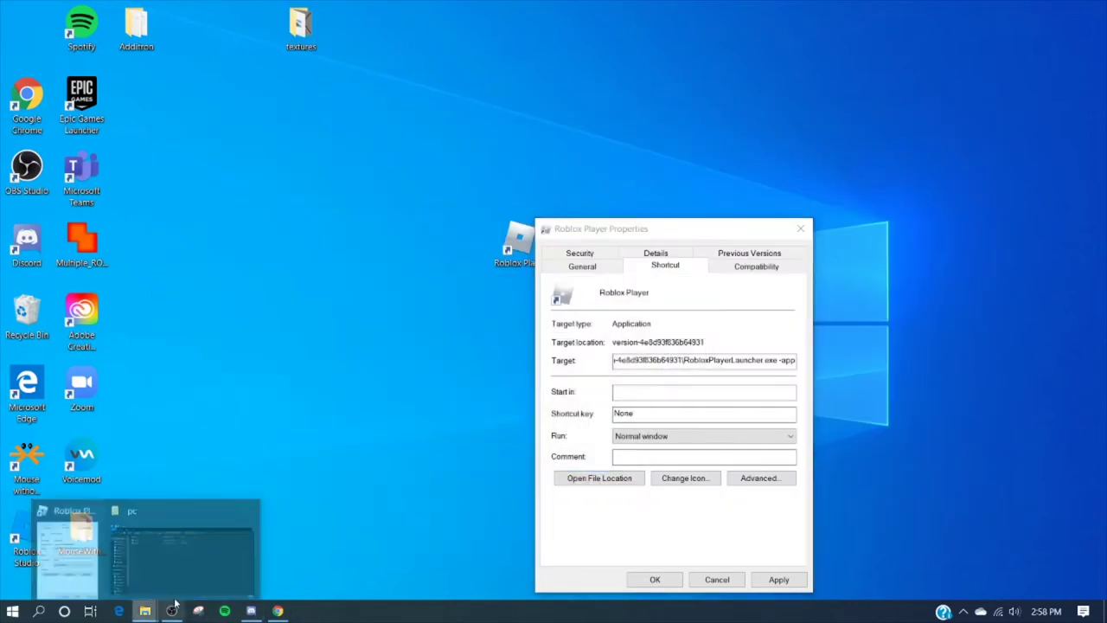
left_click(201, 557)
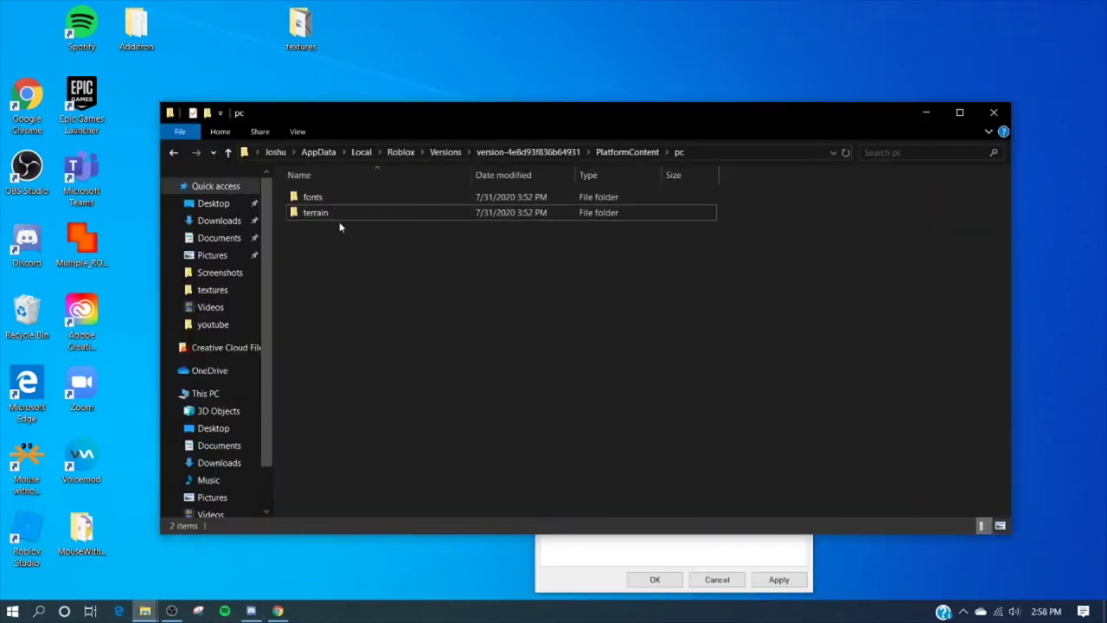
left_click_drag(370, 103, 345, 110)
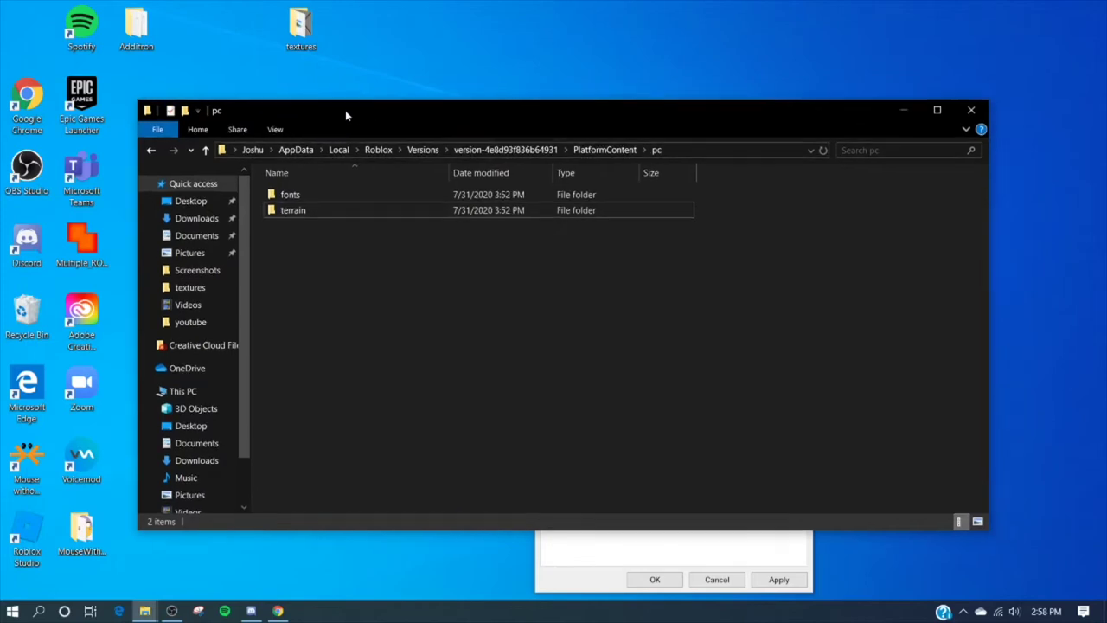
left_click(904, 113)
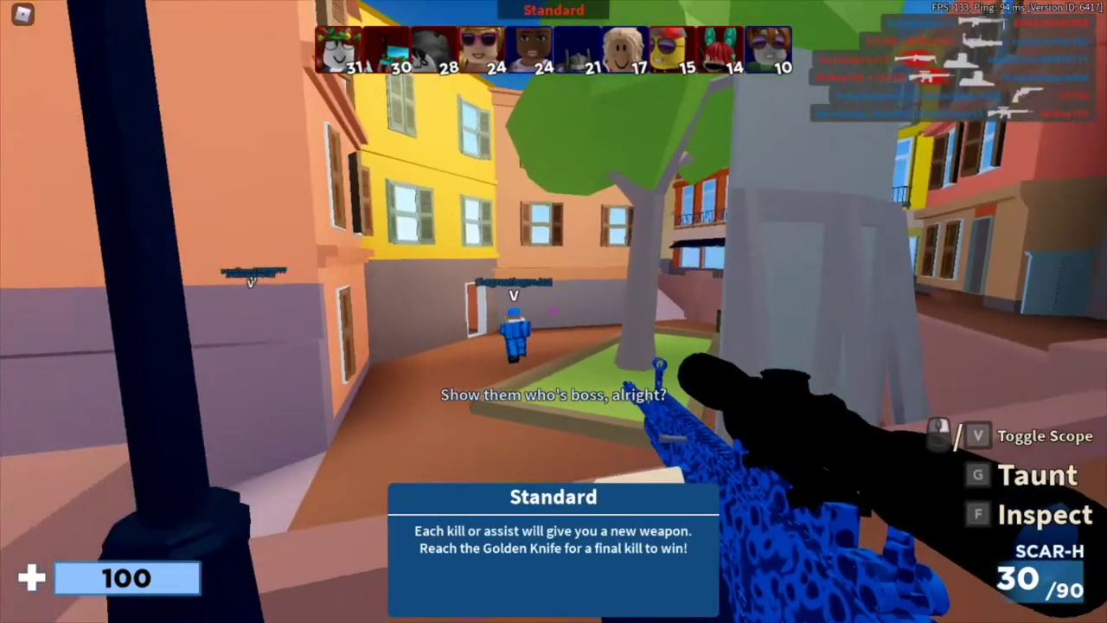
Move around the Roblox shooter map, alternating between the Tomahawk and SCAR-H, to examine surface textures and the FPS read-out.
key("3")
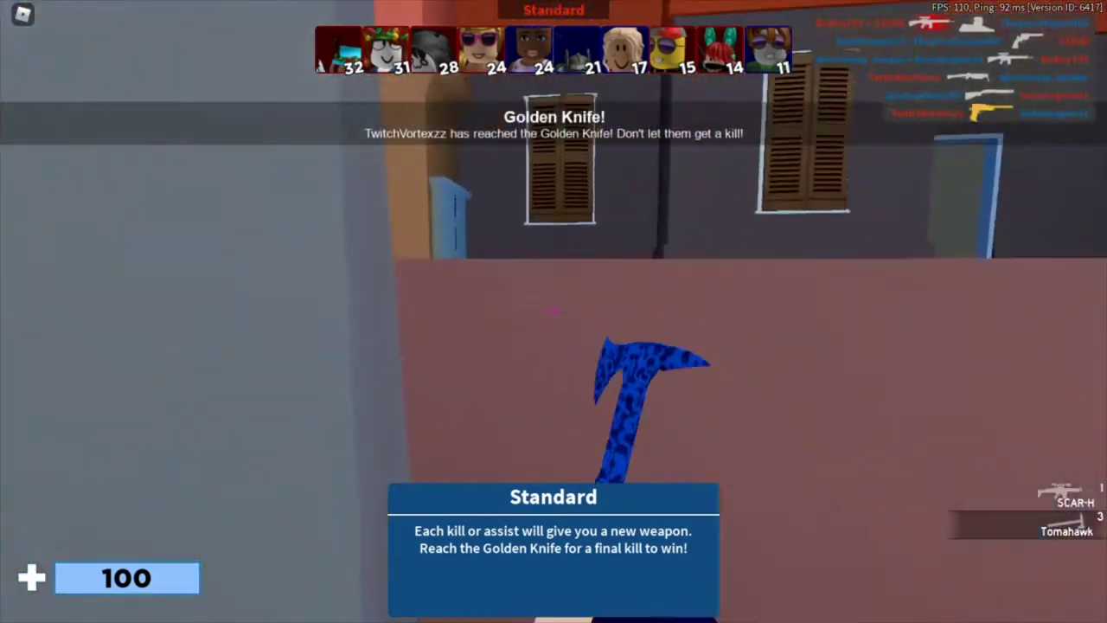
key("w")
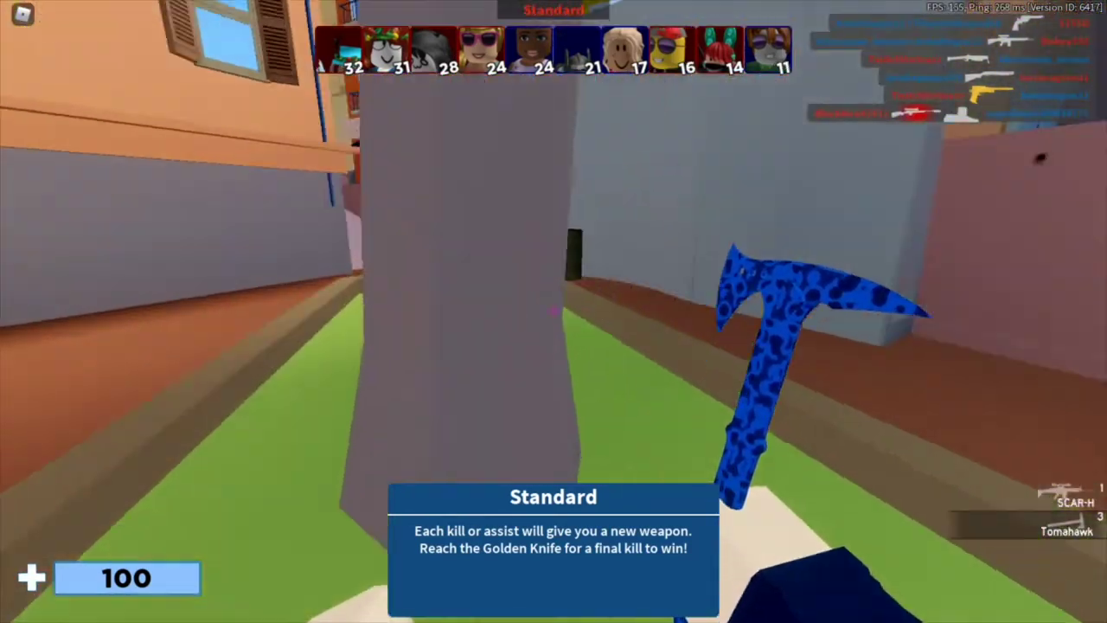
key("1")
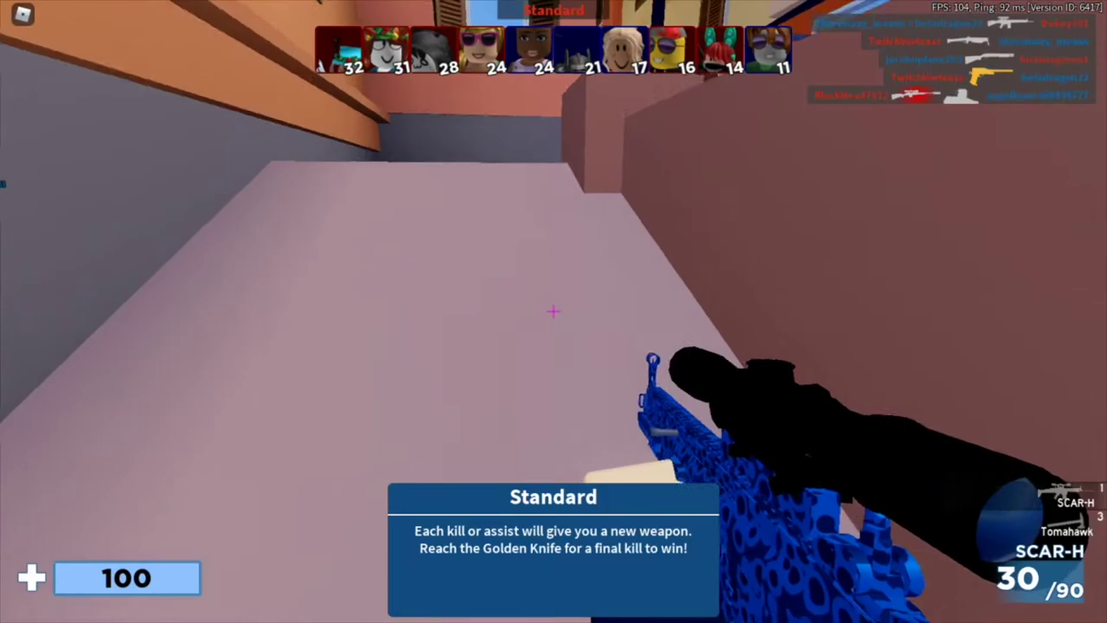
key("w")
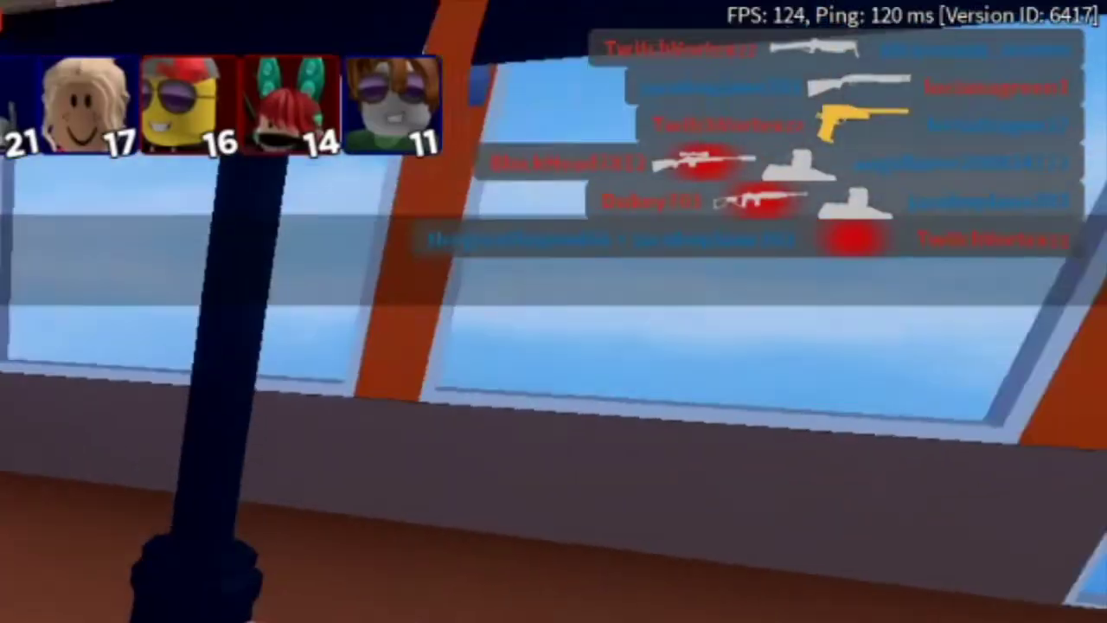
key("w")
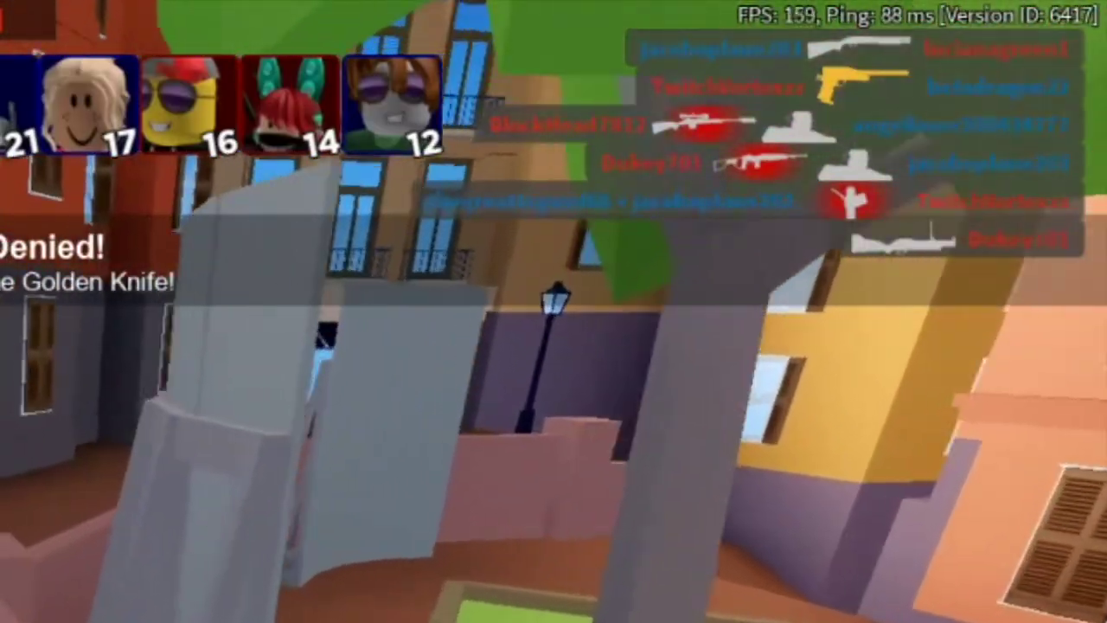
key("w")
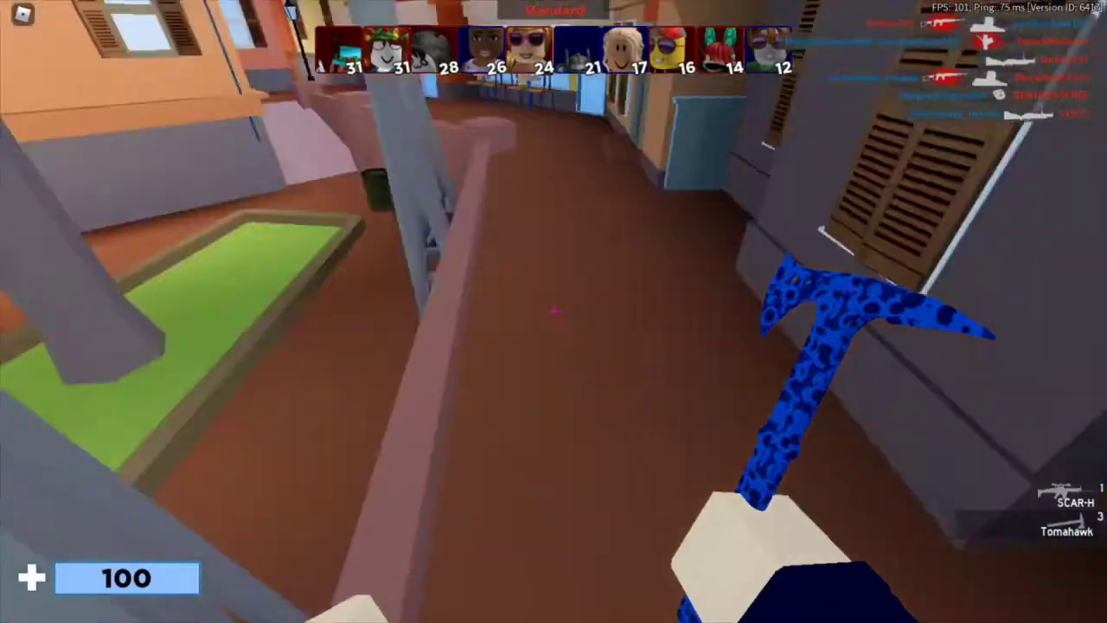
key("w")
key("1")
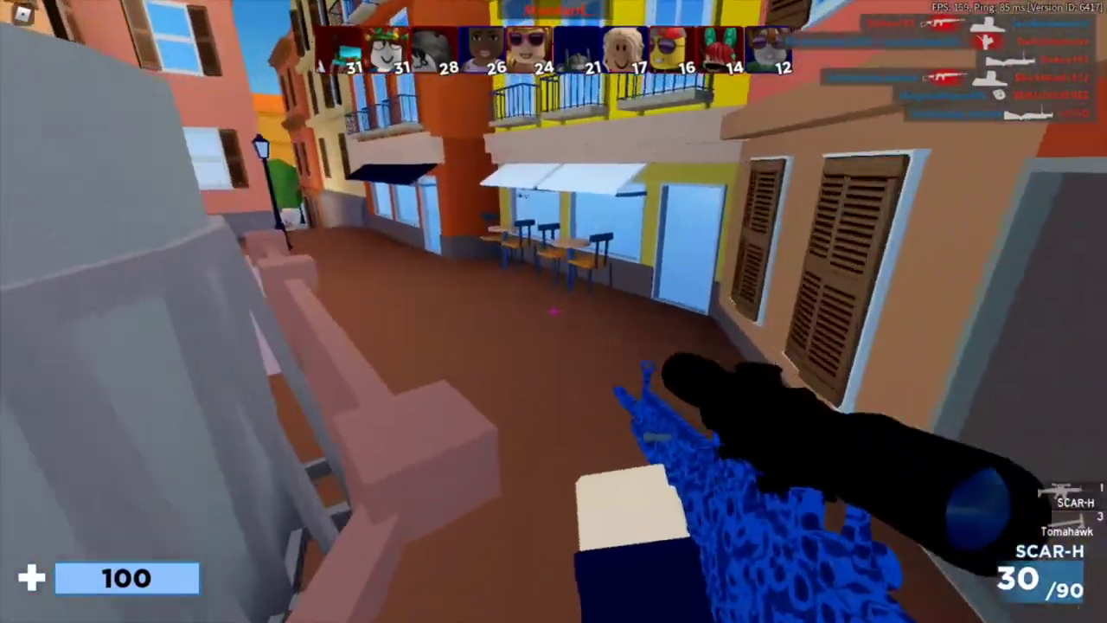
key("3")
key("w")
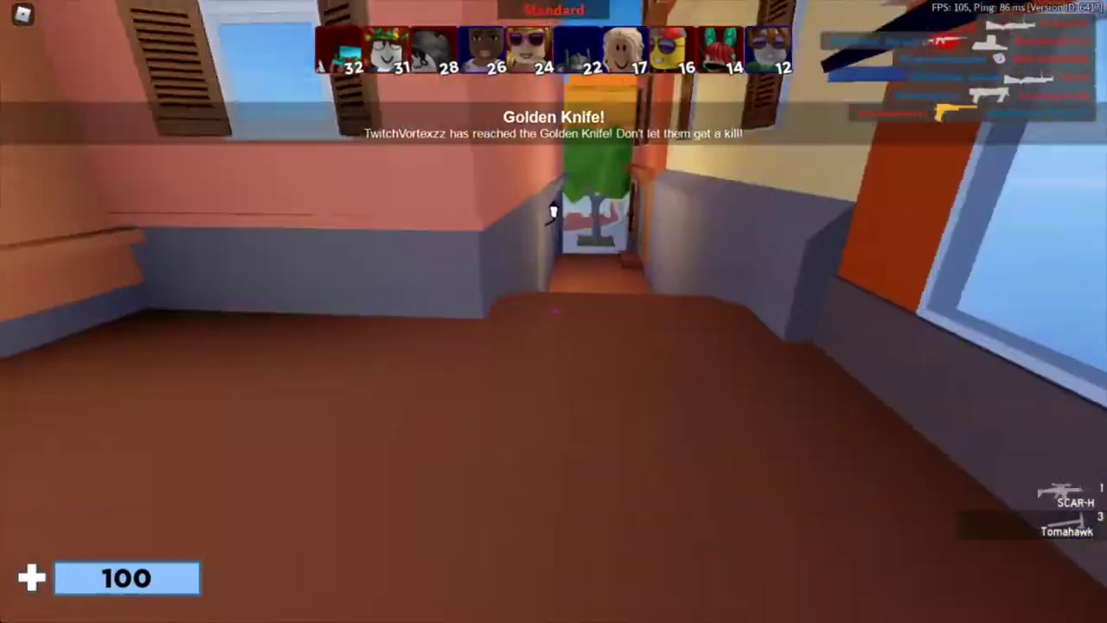
key("1")
key("w")
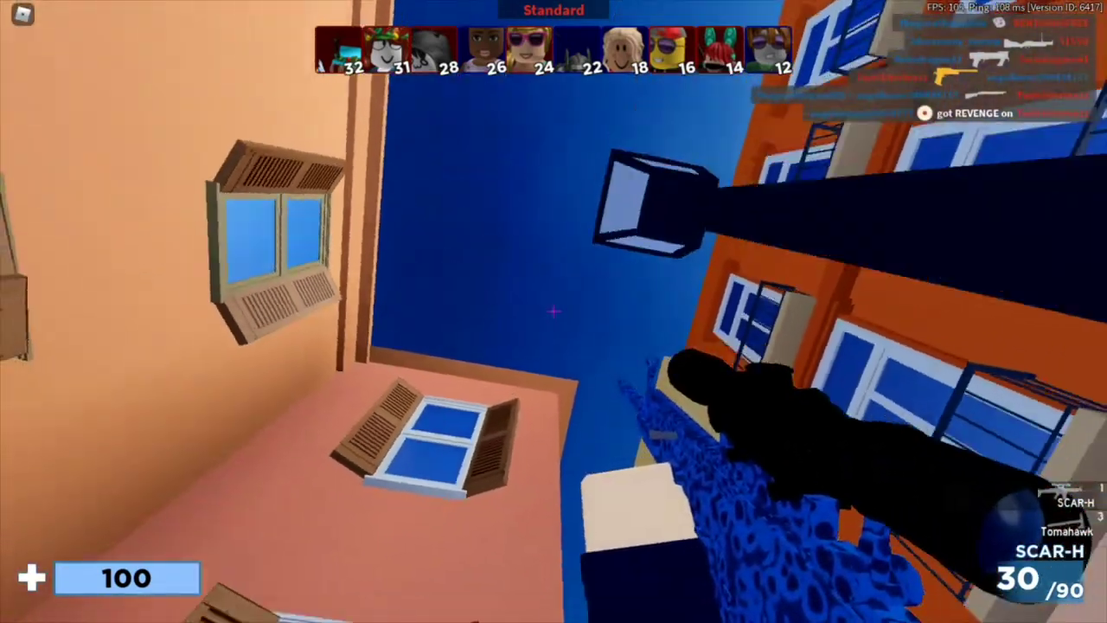
key("3")
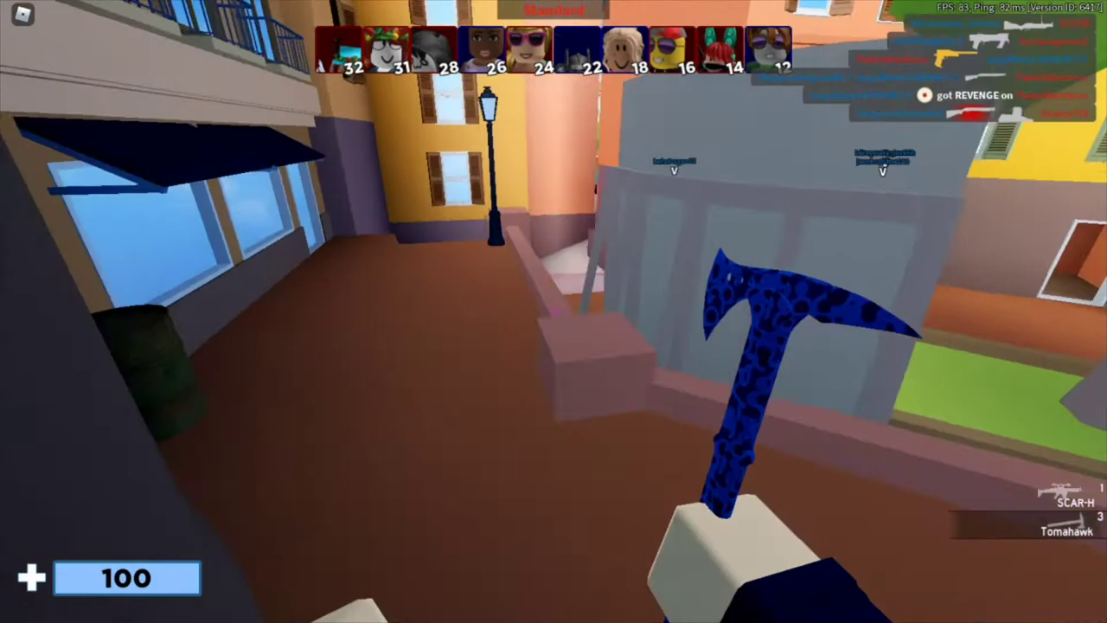
key("1")
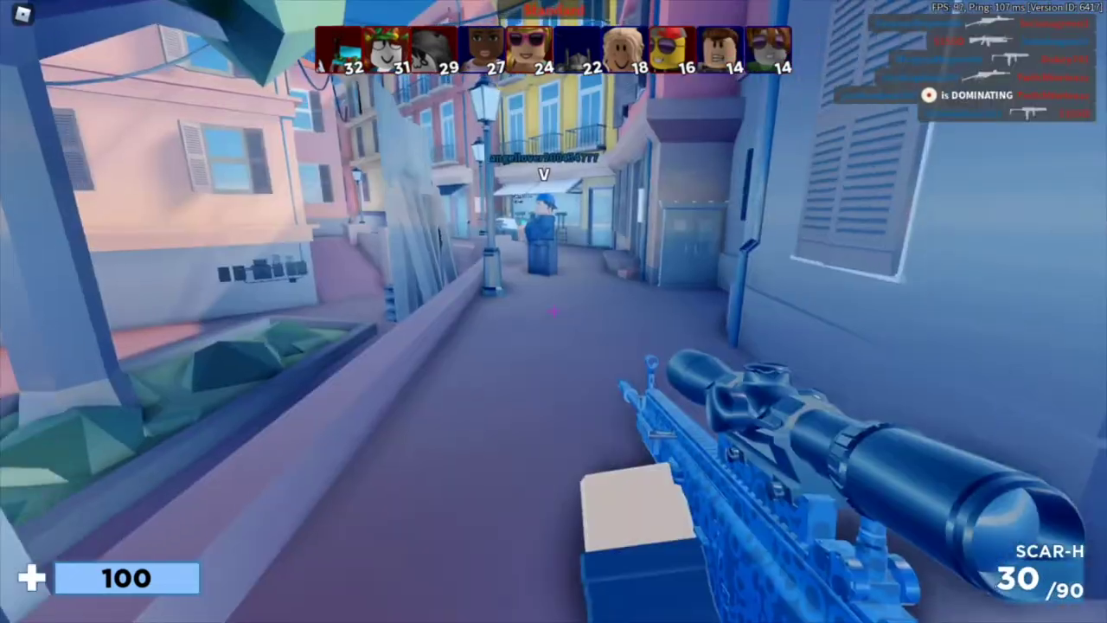
key("w")
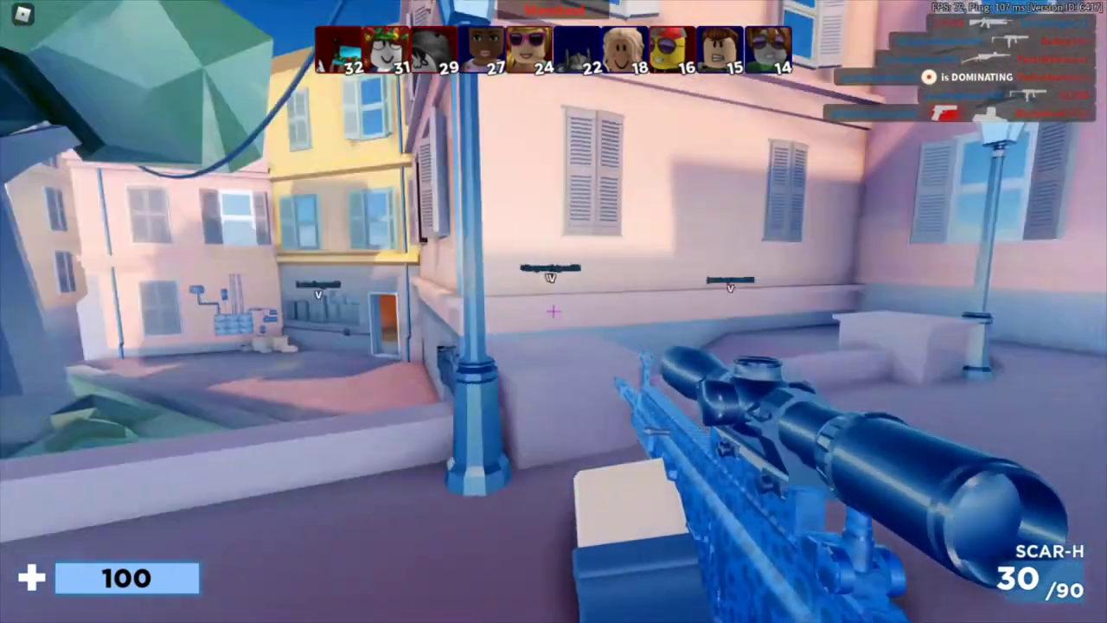
Lower the graphics quality in the in-game settings and resume the match.
key("Escape")
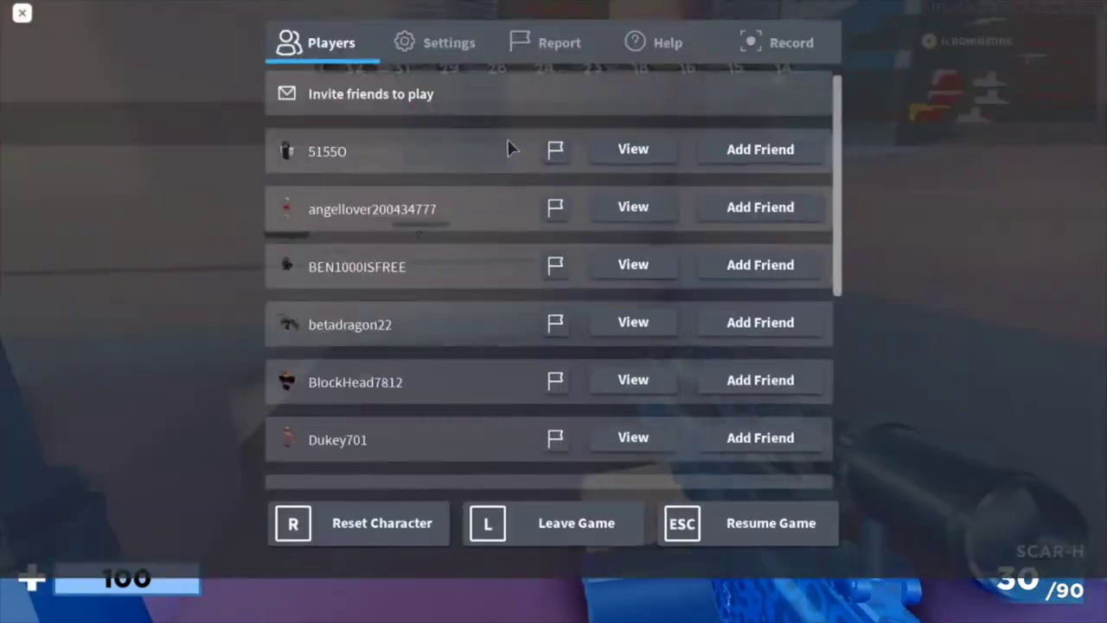
left_click(459, 97)
left_click_drag(633, 400, 467, 380)
key("Escape")
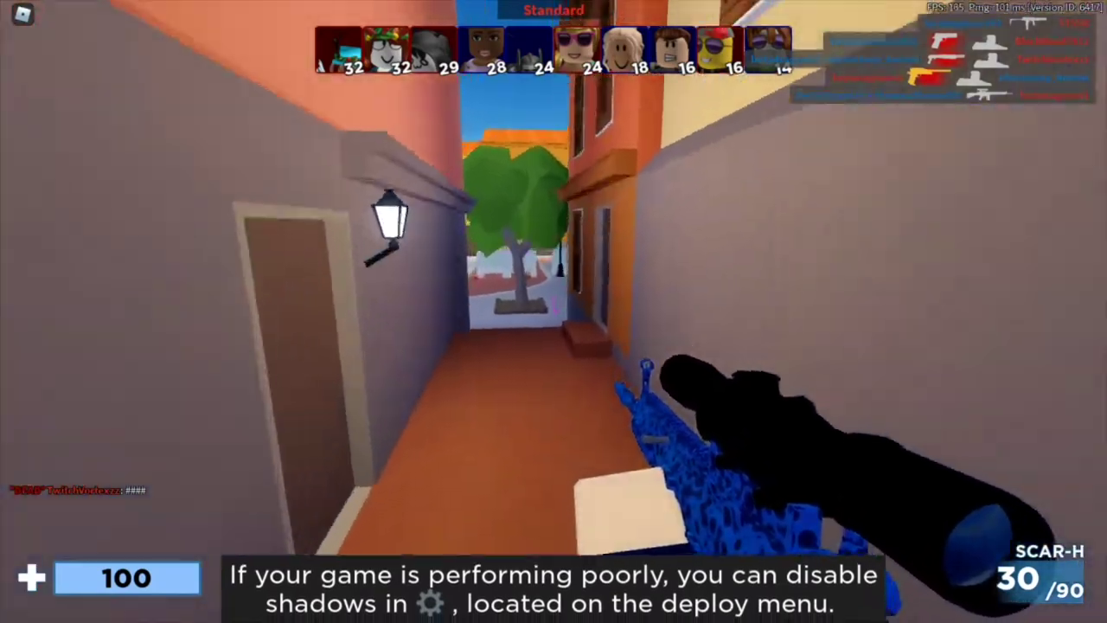
Run through the alley and along the street with the Tomahawk and SCAR-H to examine the low-graphics look.
key("3")
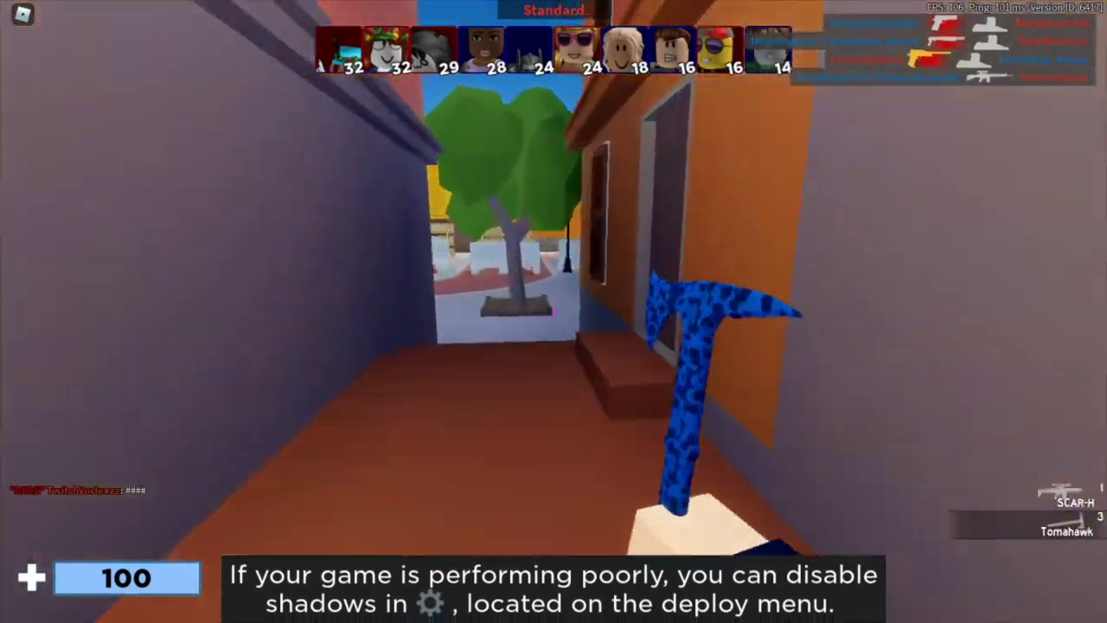
key("w")
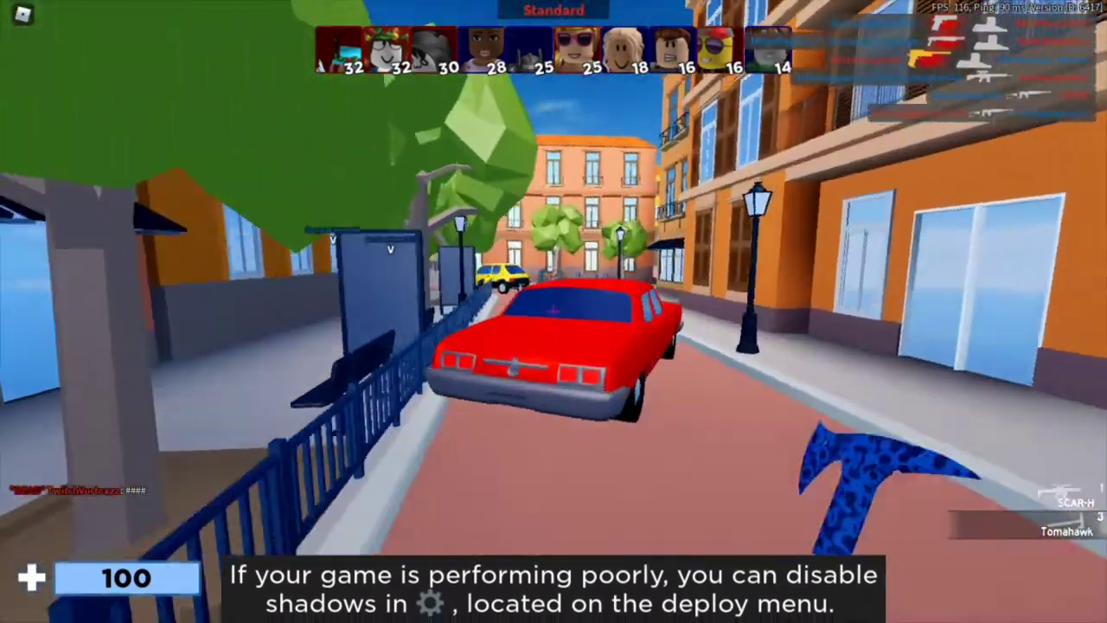
key("1")
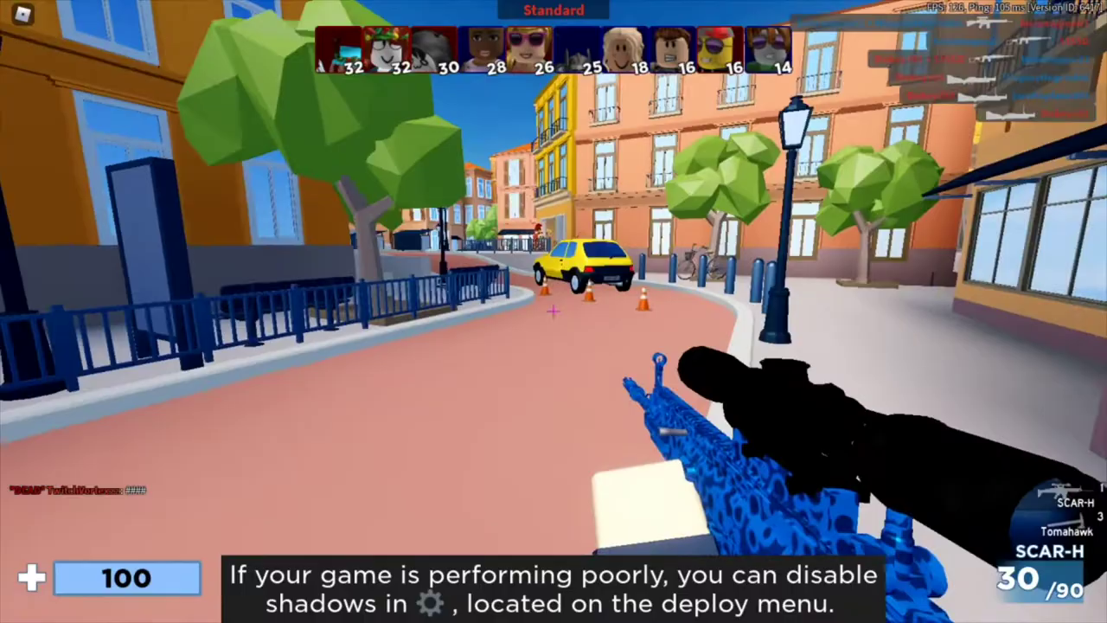
key("w")
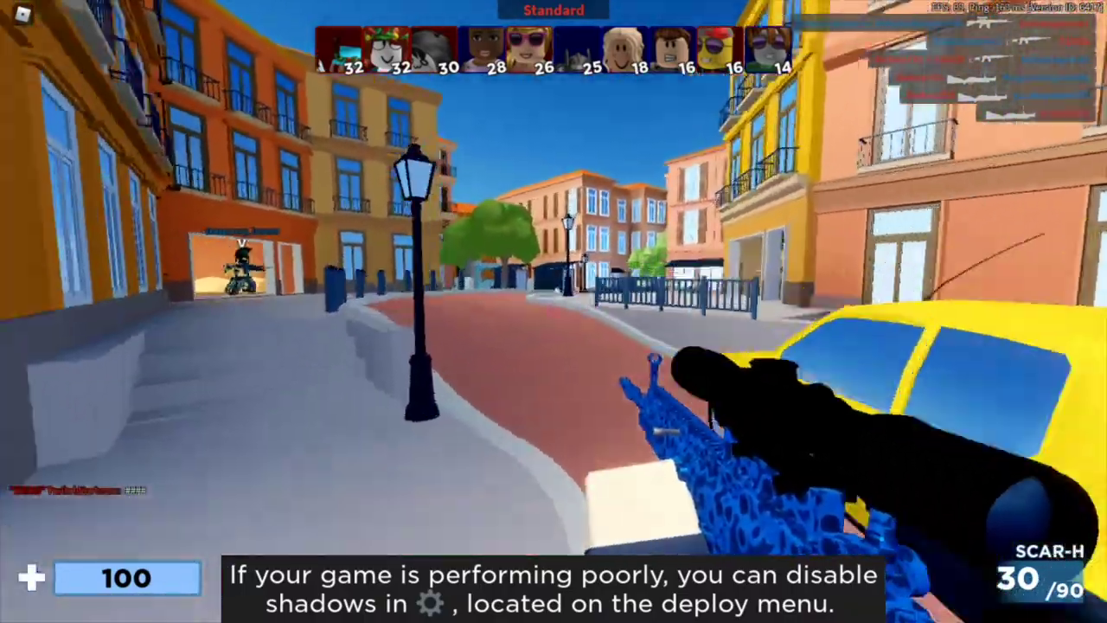
key("w")
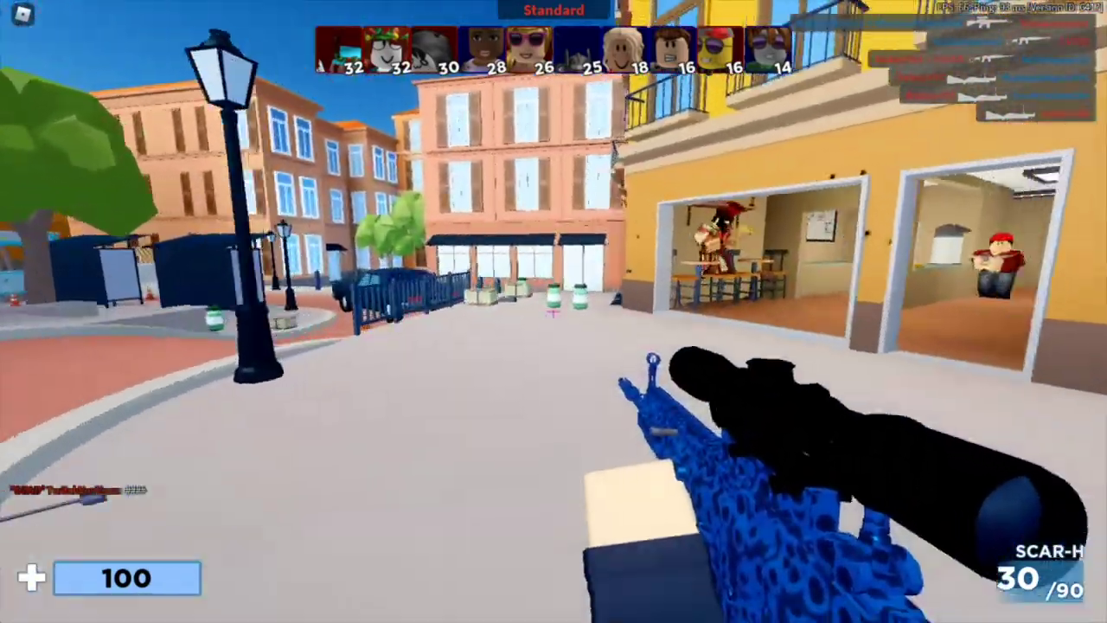
Shoot at the opponents in the yellow building with the SCAR-H and MAG-7, and advance inside.
left_click(554, 311)
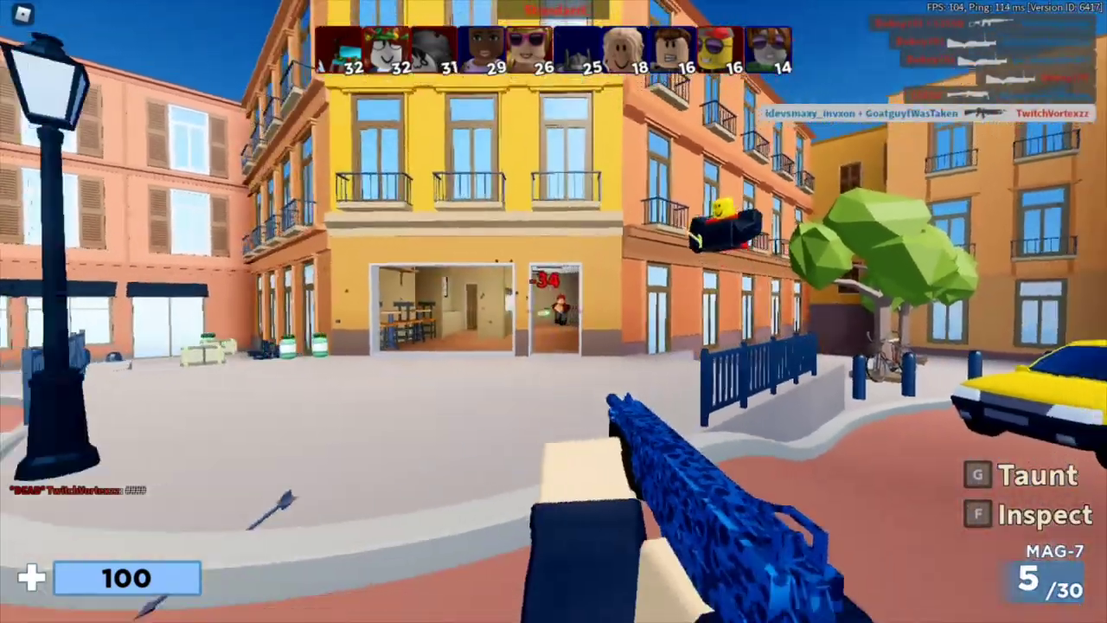
left_click(553, 312)
key("w")
left_click(553, 311)
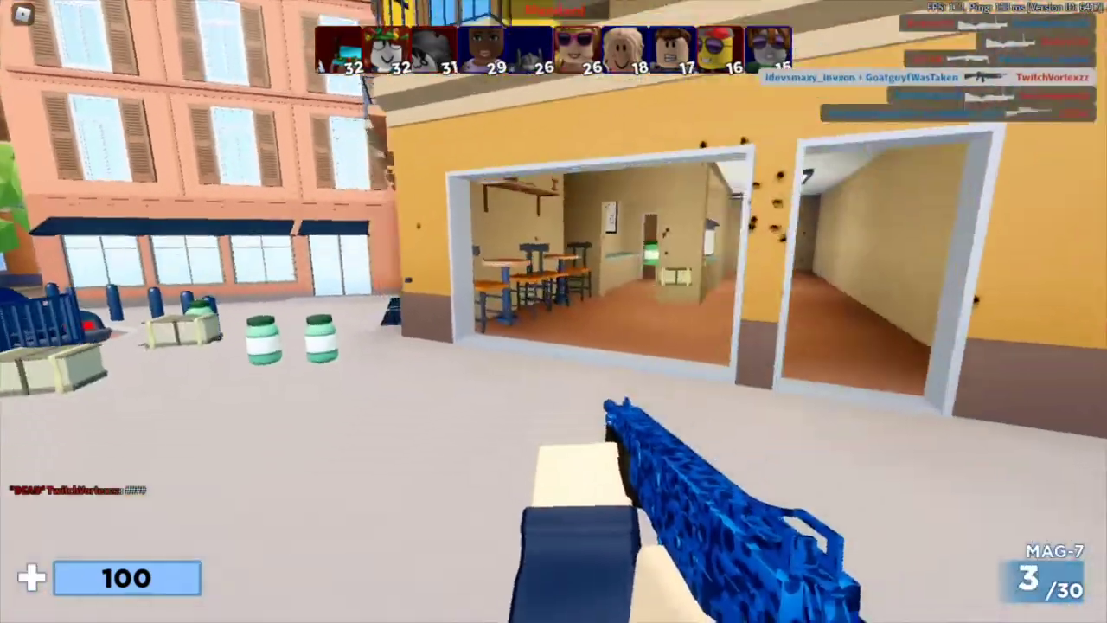
key("w")
key("3")
key("1")
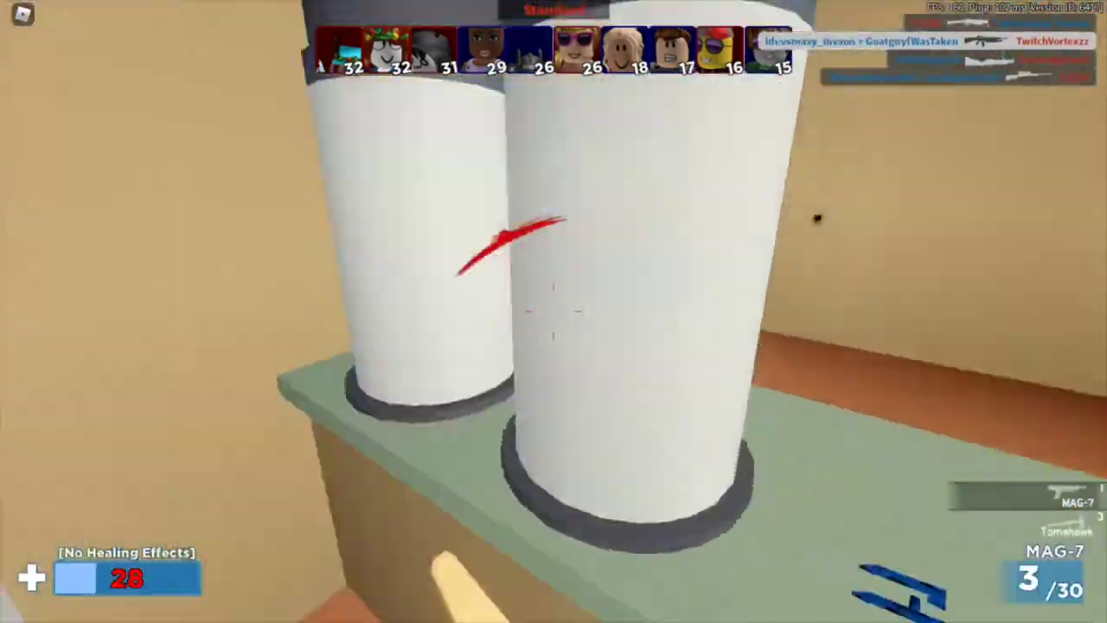
key("w")
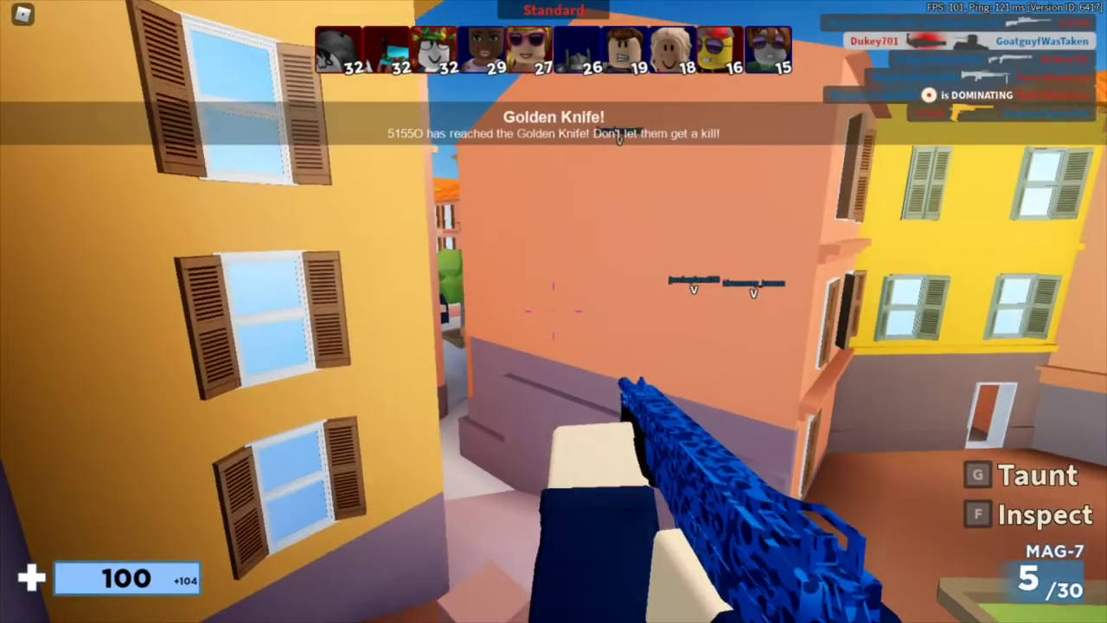
key("w")
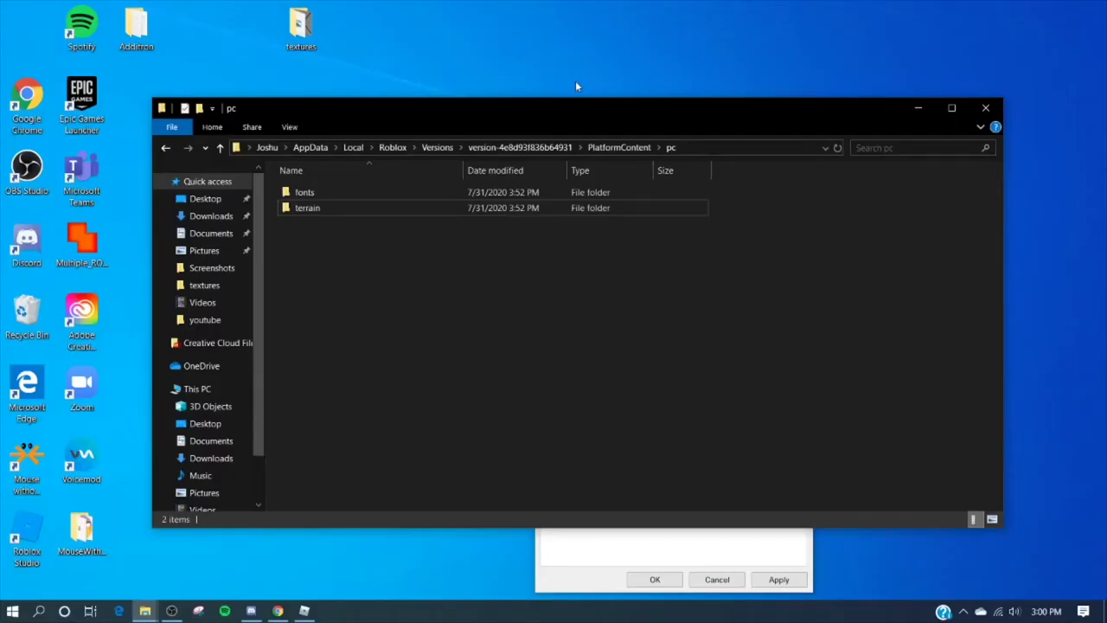
Create a new folder named sky inside the pc folder of Roblox's PlatformContent.
left_click_drag(589, 114, 581, 101)
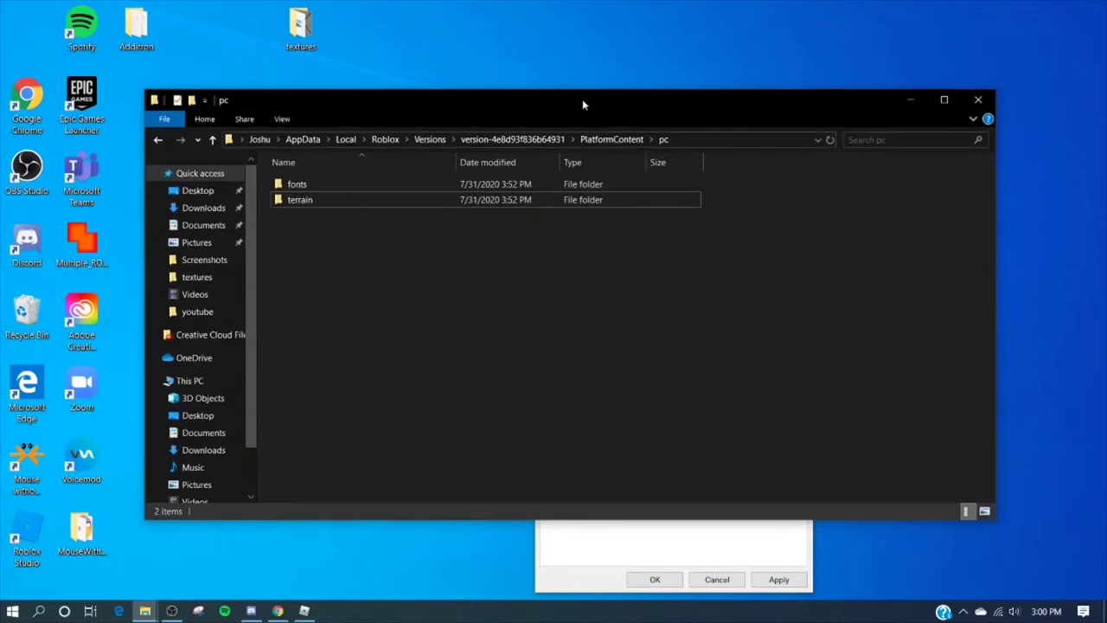
left_click(192, 101)
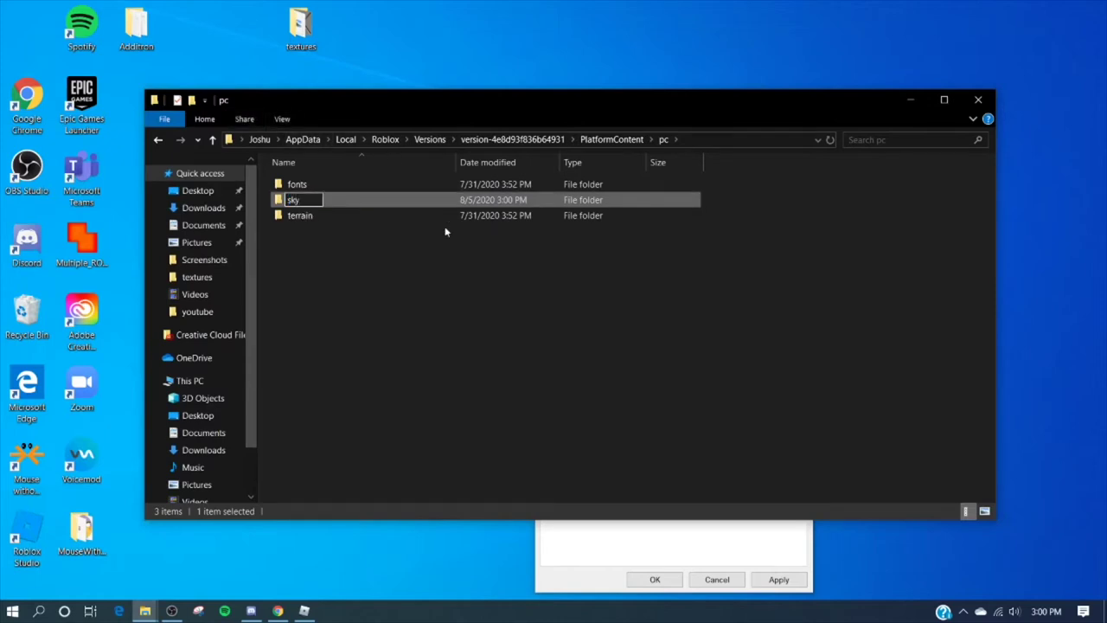
key("Return")
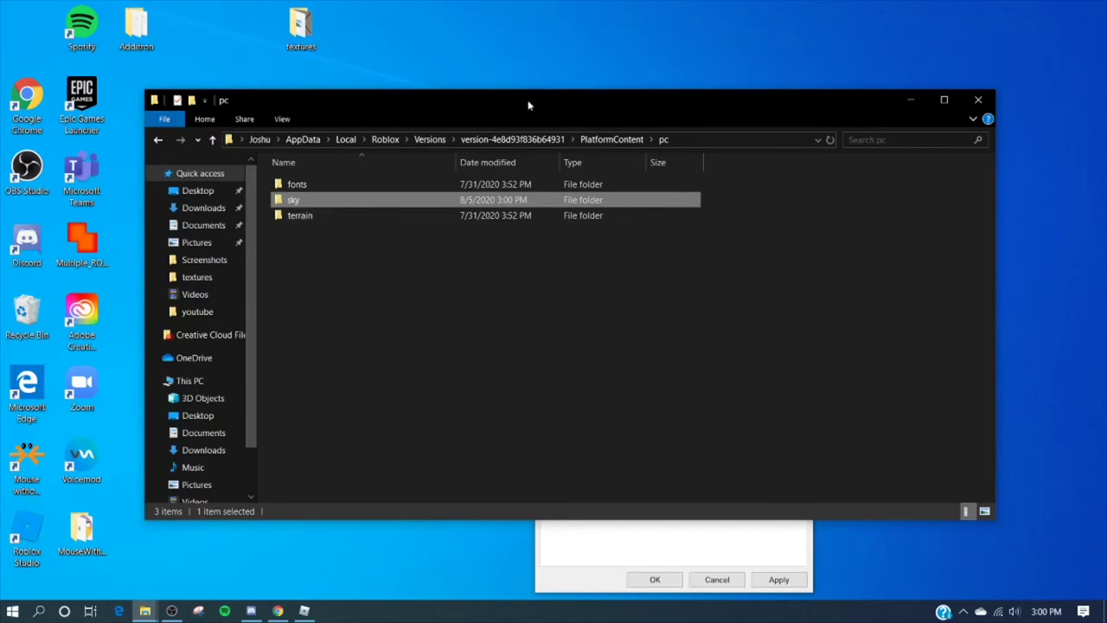
Open the textures folder kept on the desktop and copy the sky folder from it.
left_click(357, 45)
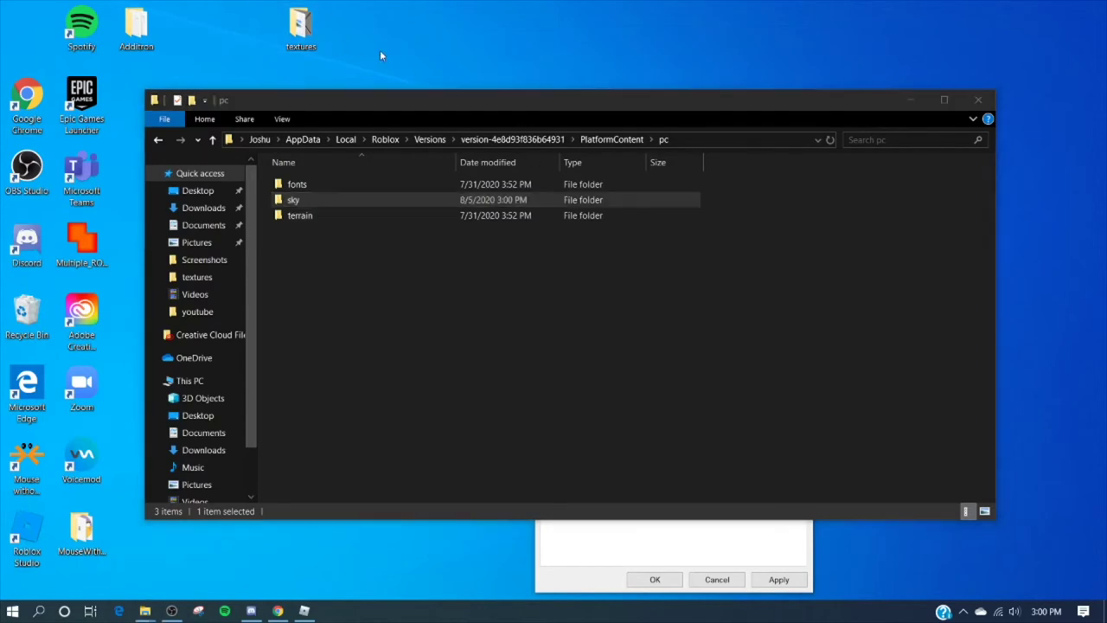
left_click(908, 101)
left_click_drag(301, 27, 268, 190)
double_click(250, 172)
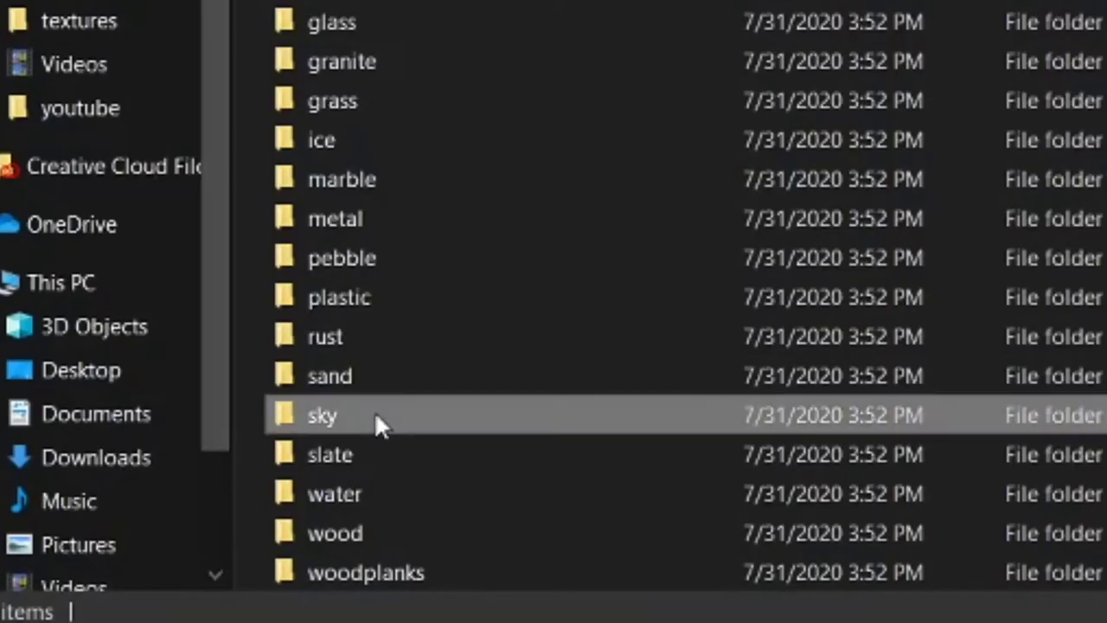
left_click(333, 453)
right_click(333, 453)
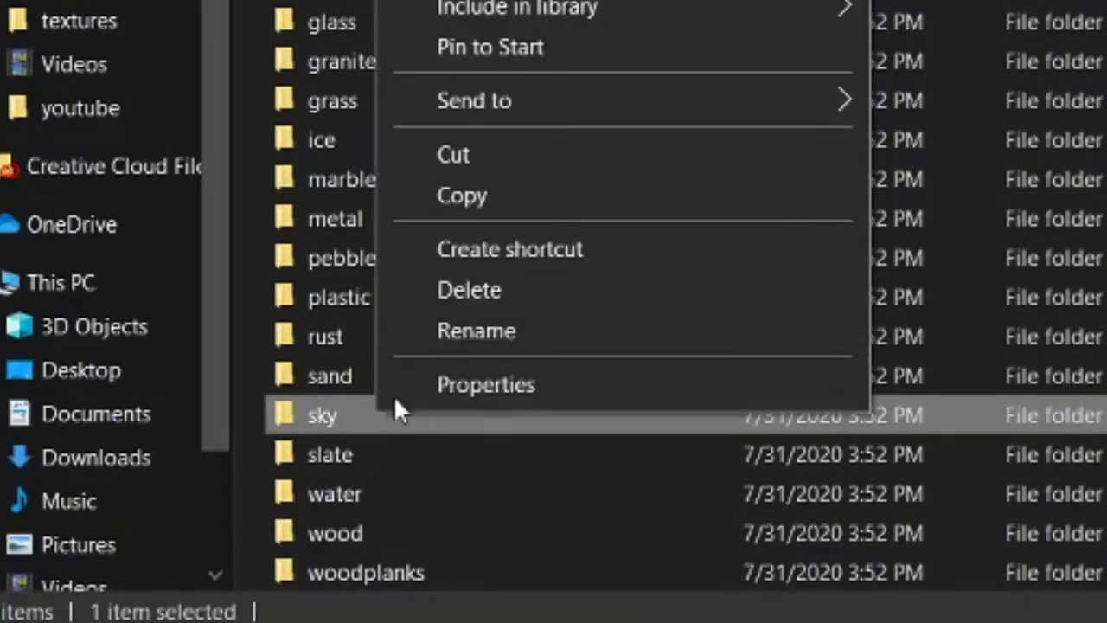
left_click(495, 201)
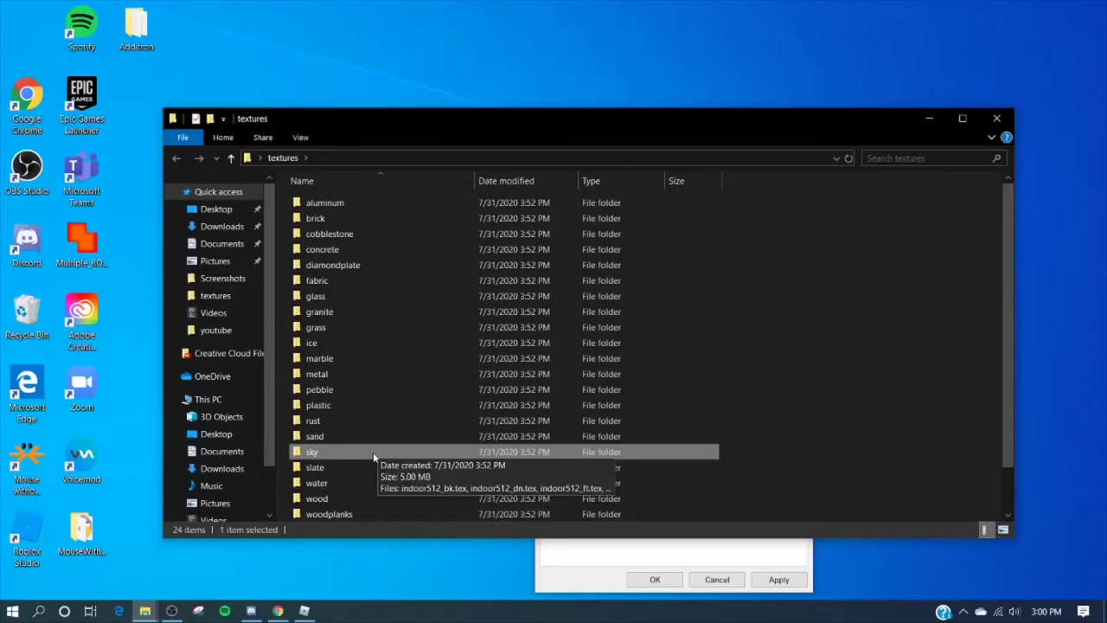
Paste the copied sky folder into the new sky folder in pc, and close both folder windows.
mouse_move(145, 611)
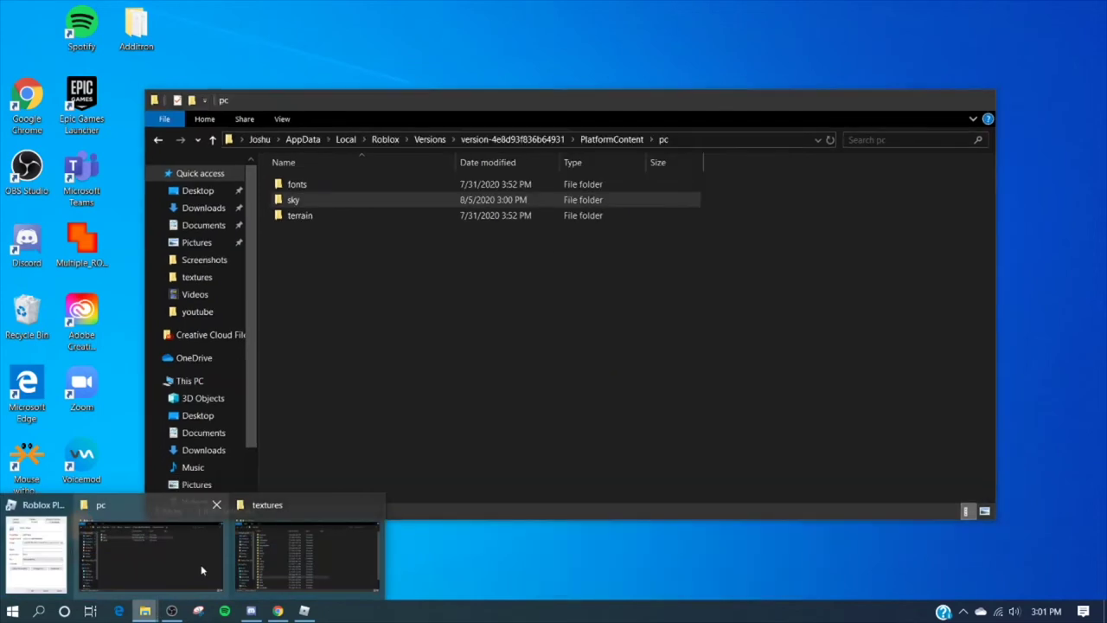
left_click(201, 570)
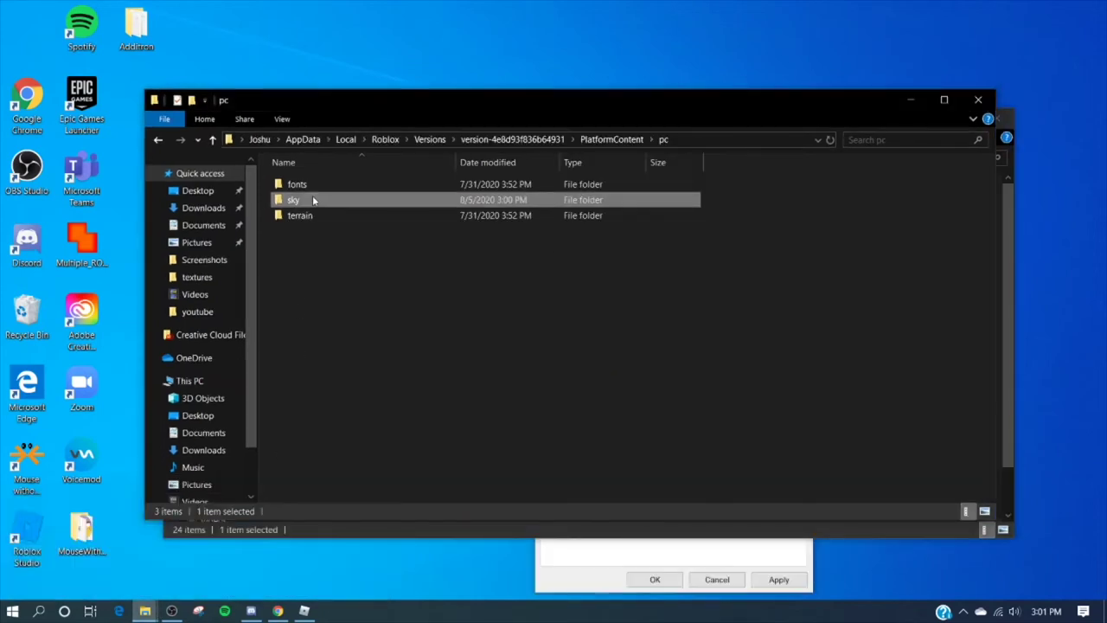
double_click(313, 199)
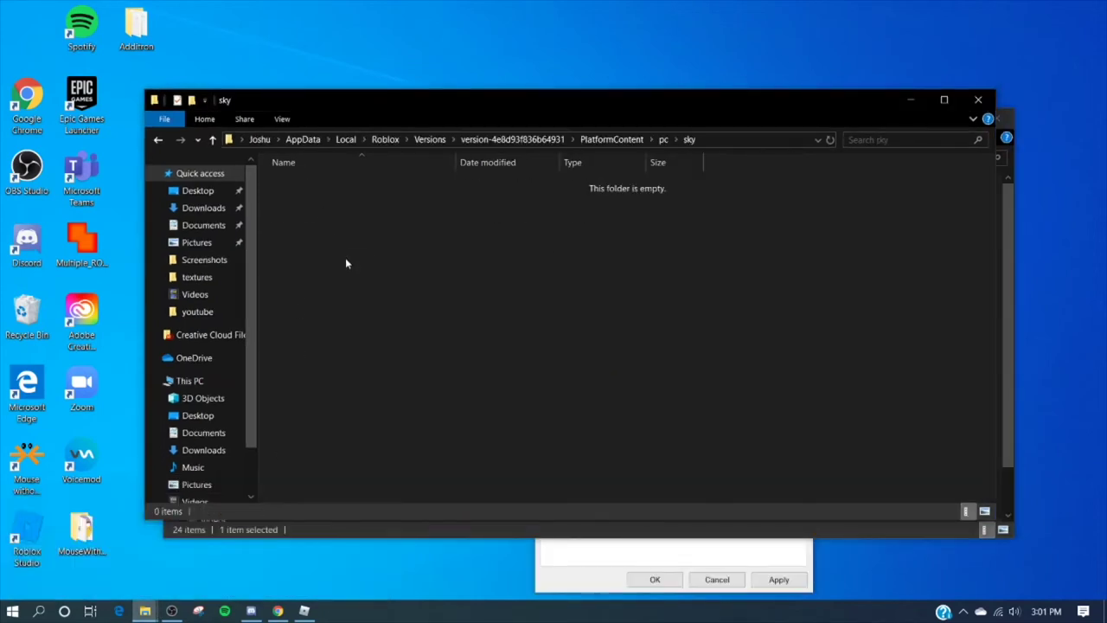
key("ctrl+v")
left_click_drag(361, 102, 380, 124)
left_click(999, 119)
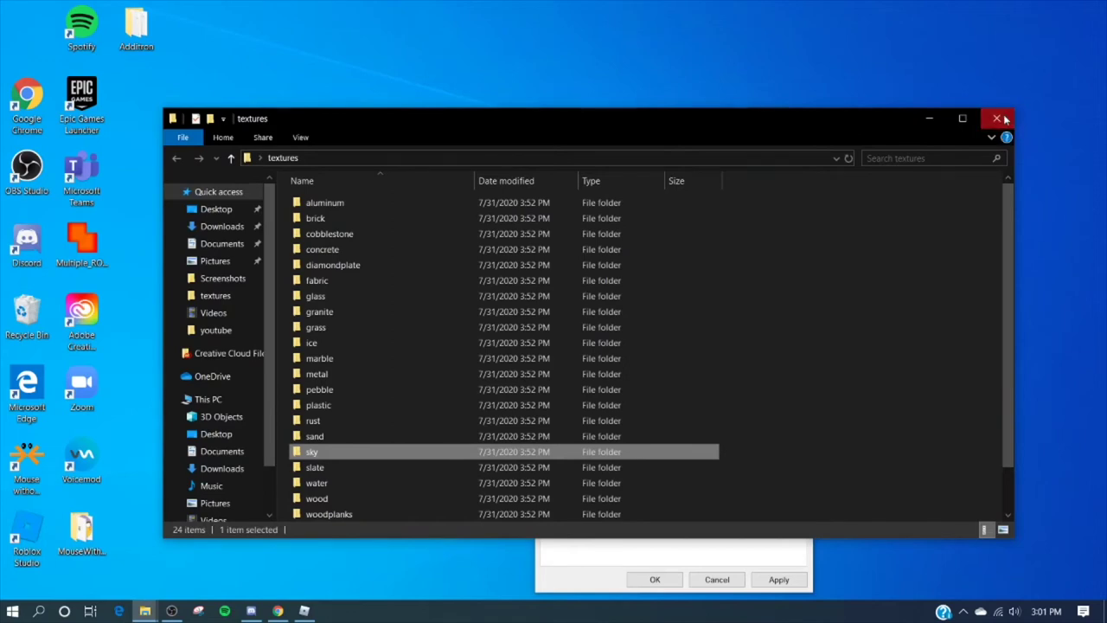
left_click(999, 119)
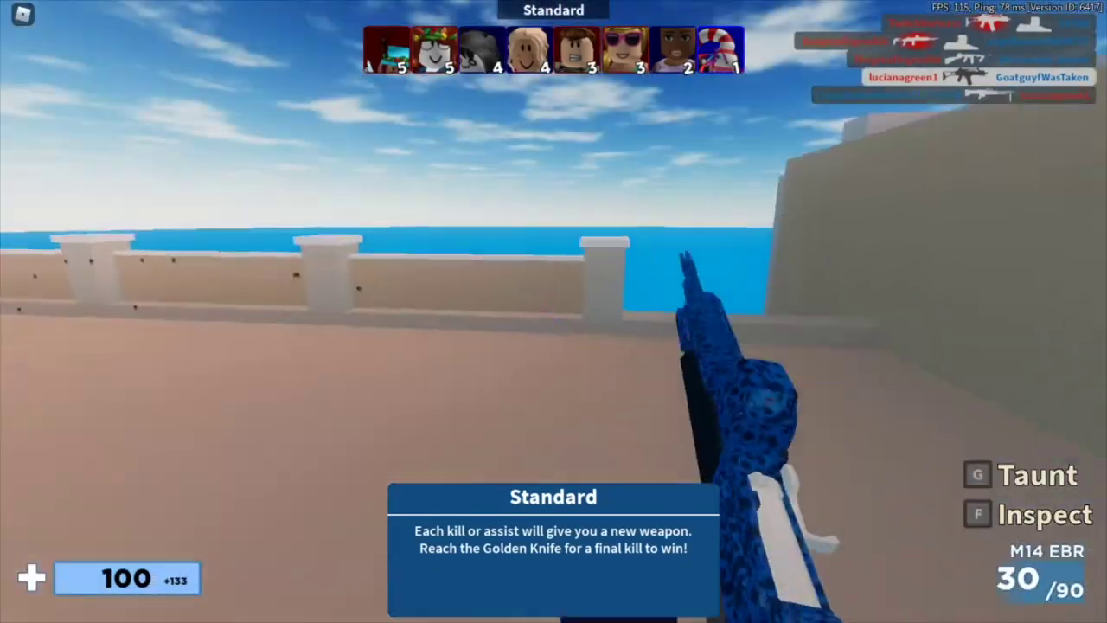
Examine the sky in the Roblox match from the seaside terrace, alternating Tomahawk and M14 EBR, and shoot the opponent in the doorway.
key("3")
key("1")
key("w")
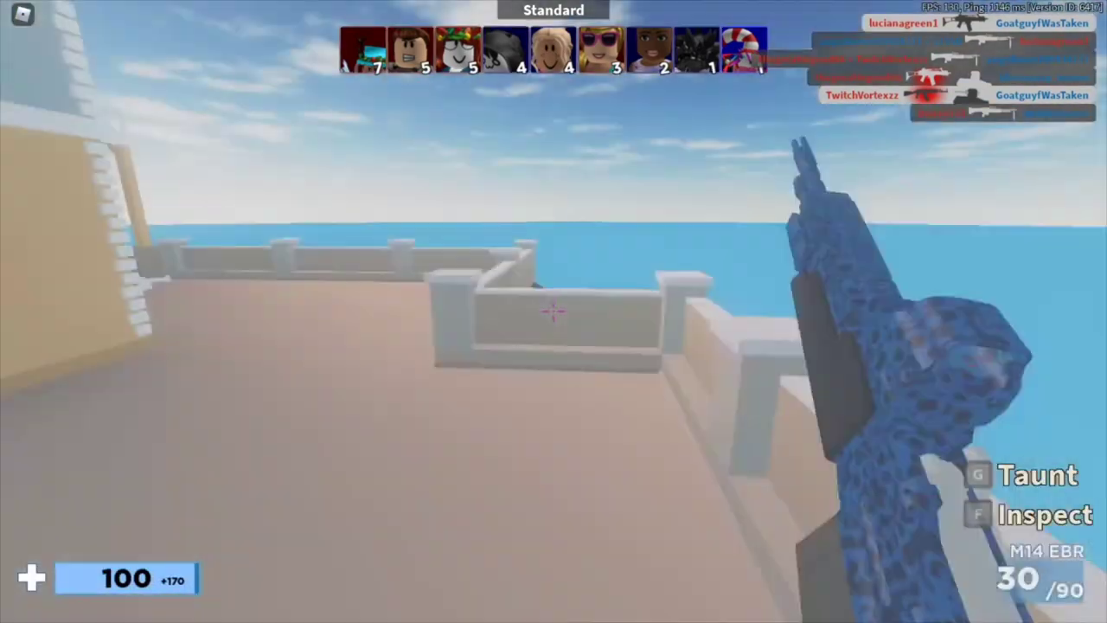
key("3")
key("w")
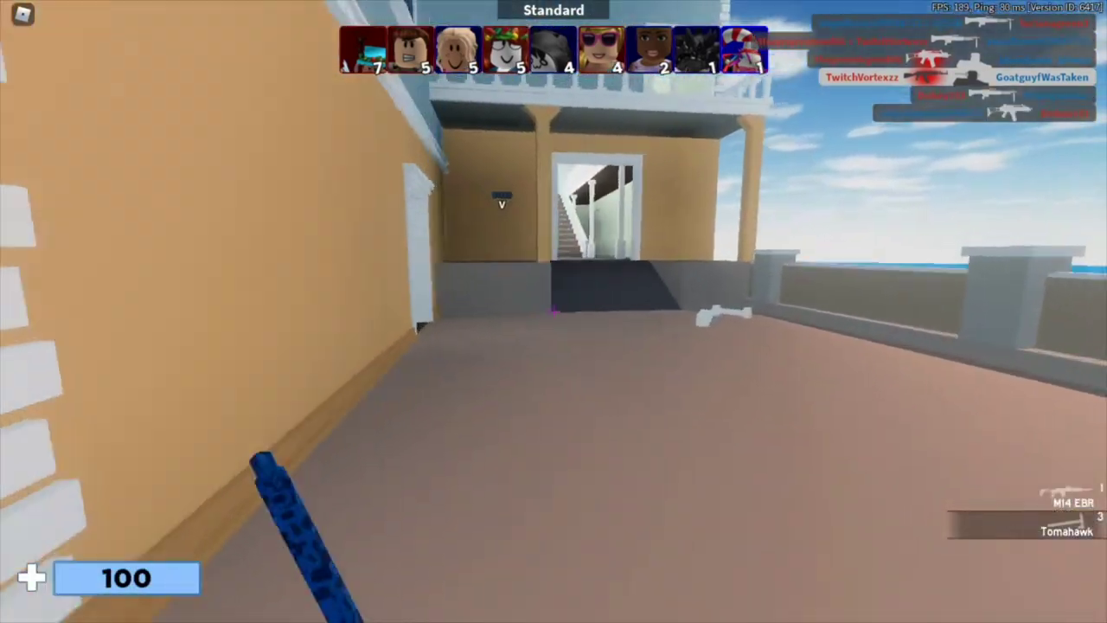
key("1")
left_click(554, 311)
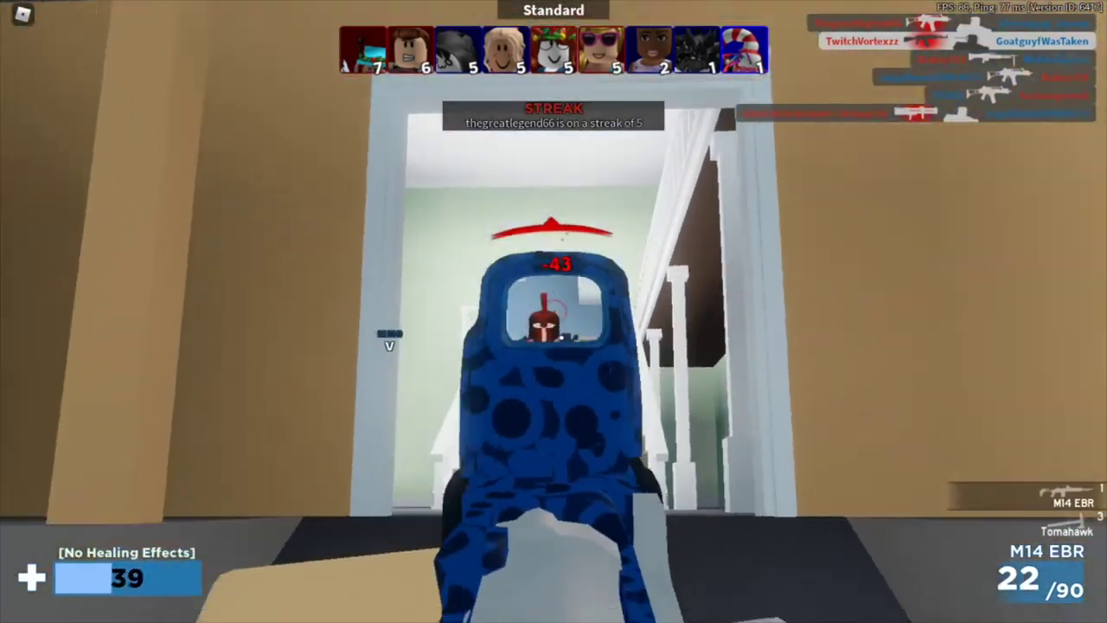